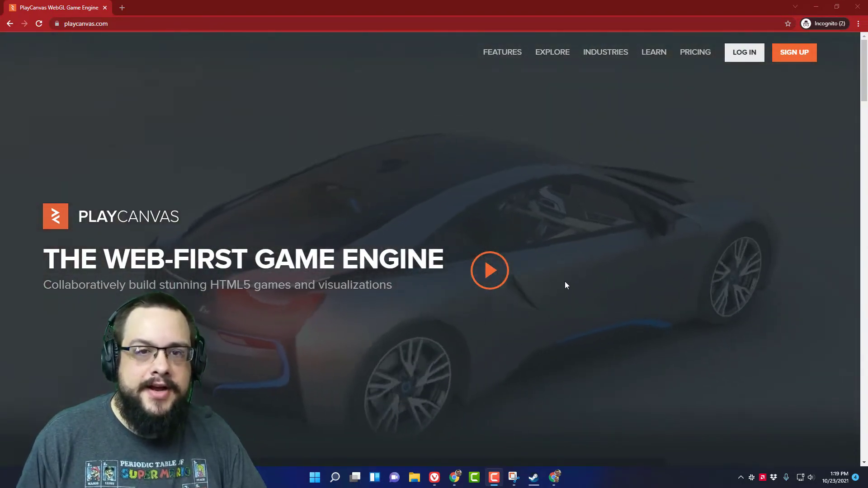
Step: Scroll through the page in the incognito browser window
scroll(511, 269, "down", 2)
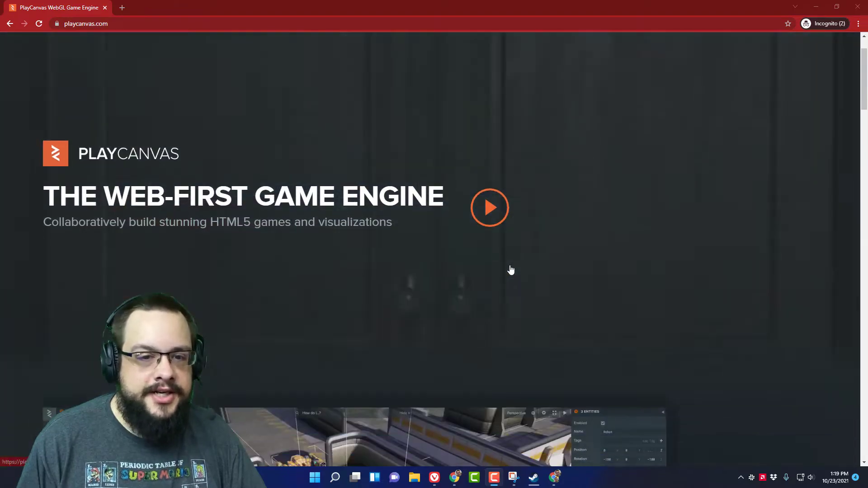
scroll(511, 270, "down", 5)
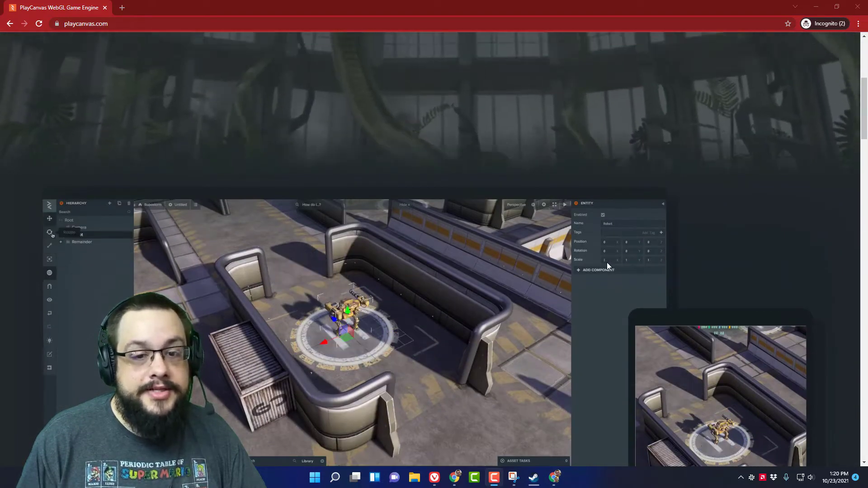
scroll(607, 263, "down", 3)
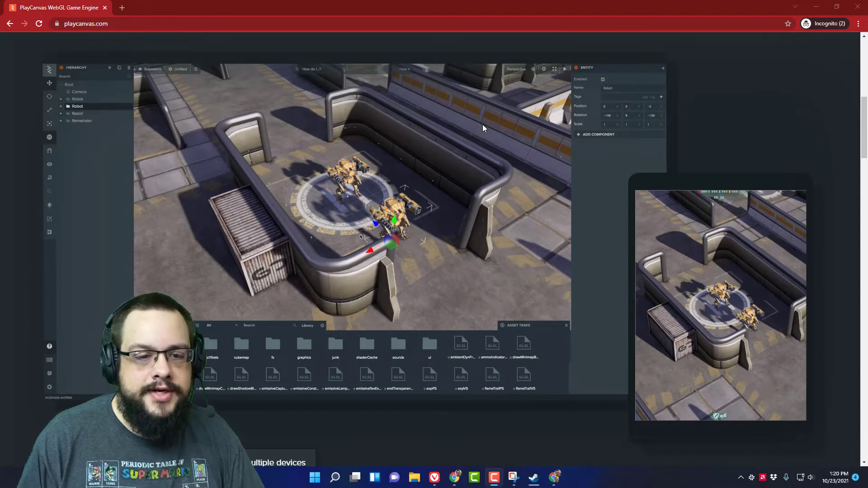
scroll(482, 124, "down", 4)
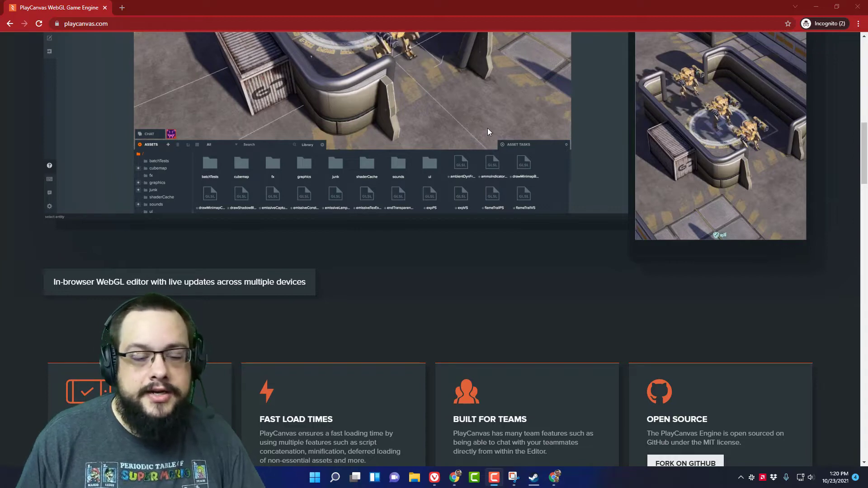
scroll(489, 129, "down", 4)
scroll(488, 132, "down", 2)
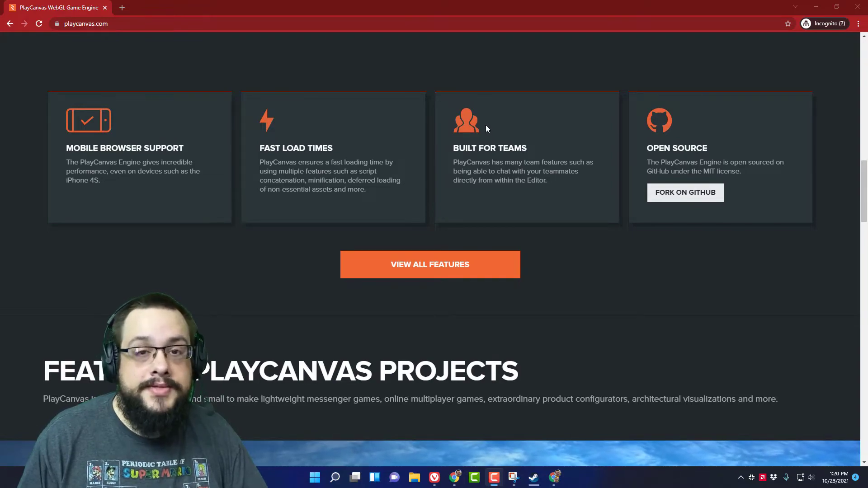
scroll(486, 129, "down", 8)
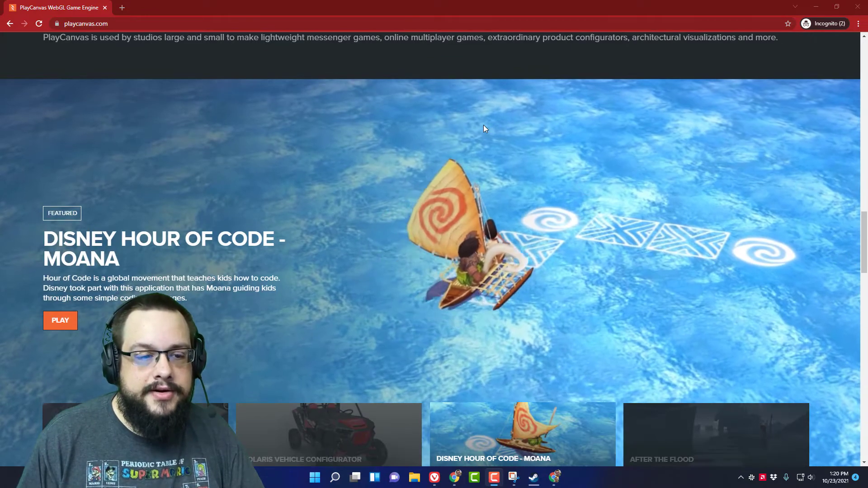
scroll(484, 129, "down", 3)
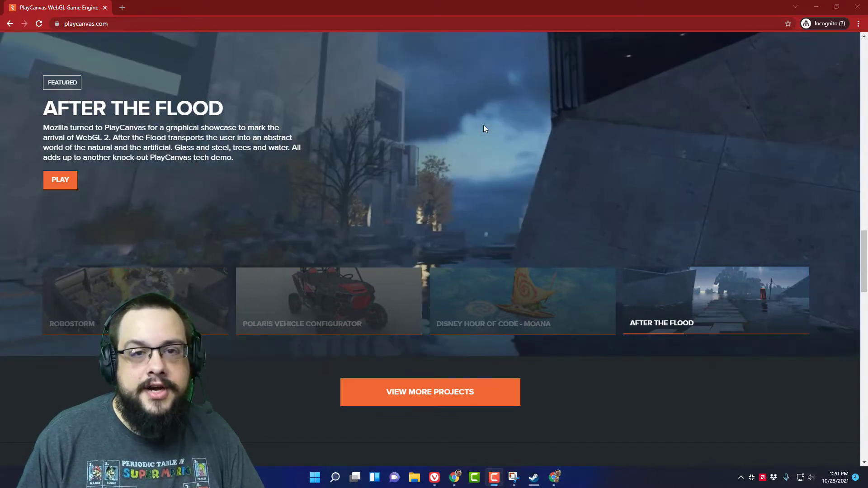
scroll(484, 128, "down", 1)
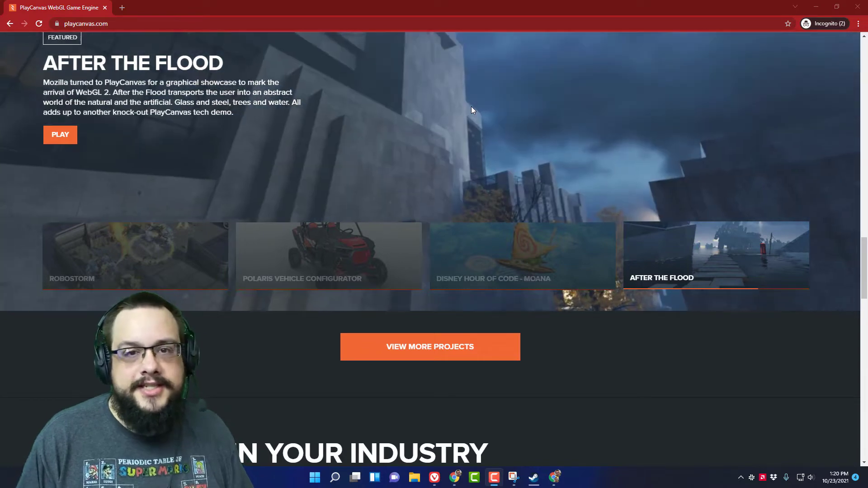
scroll(471, 110, "down", 4)
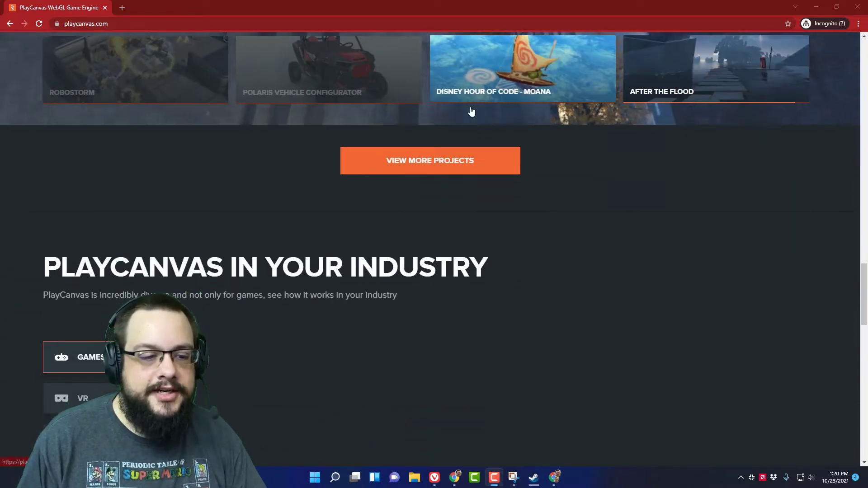
scroll(472, 111, "down", 3)
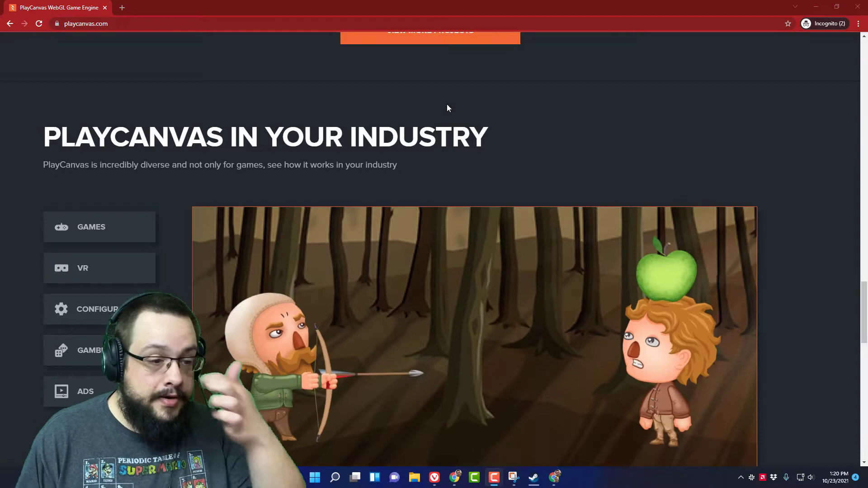
scroll(447, 108, "down", 9)
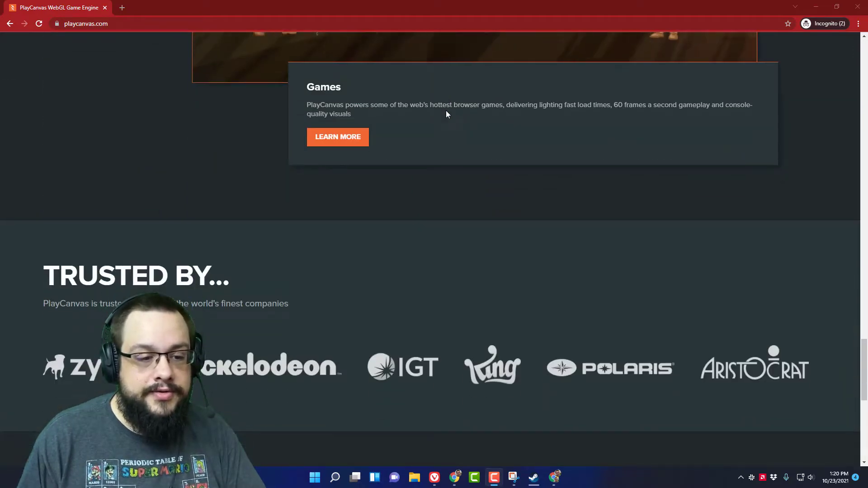
scroll(452, 185, "up", 11)
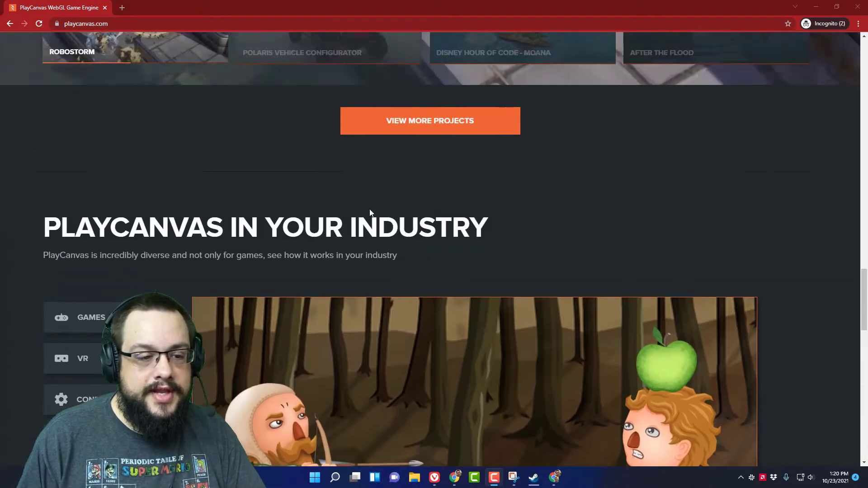
scroll(431, 249, "down", 1)
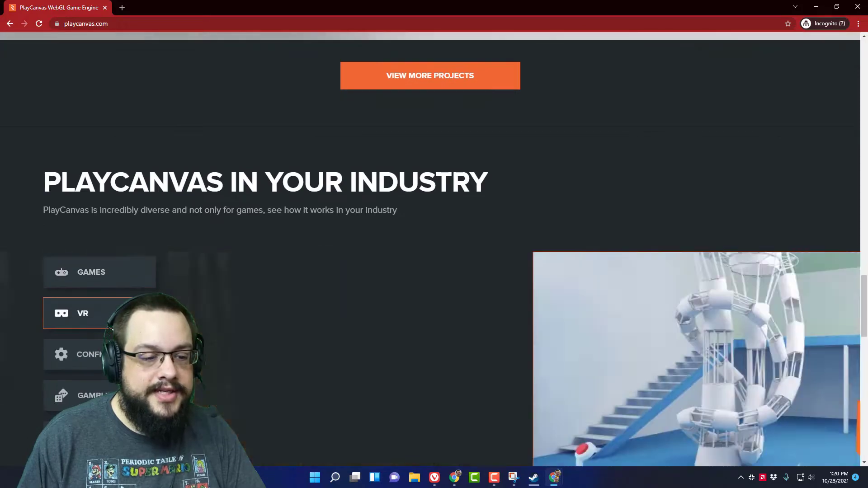
scroll(209, 298, "down", 2)
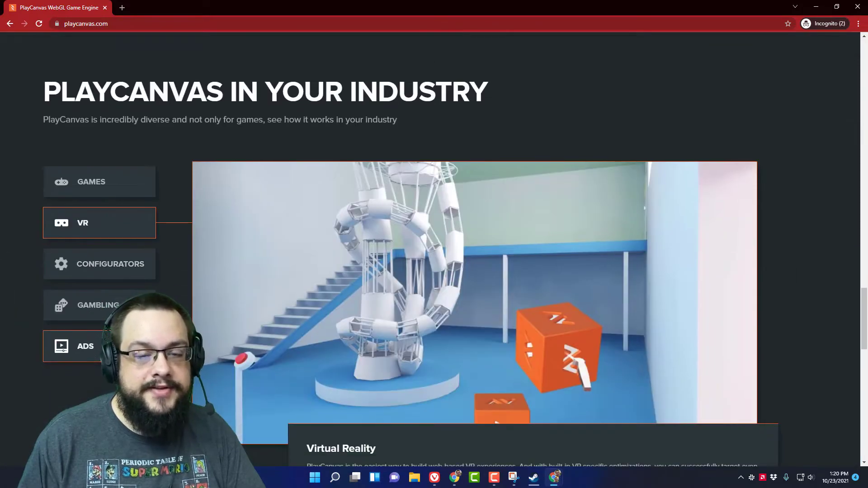
scroll(208, 298, "up", 15)
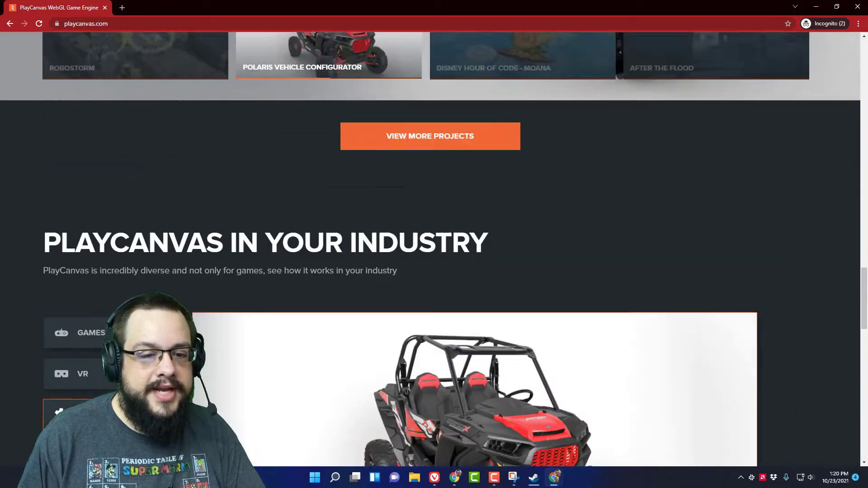
scroll(164, 285, "up", 10)
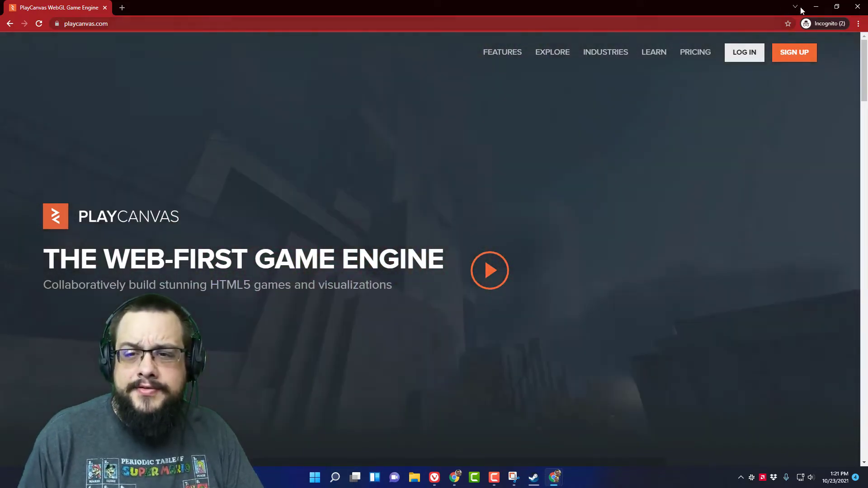
Step: Switch to the My First Project editor tab and accept all cookies
left_click(817, 7)
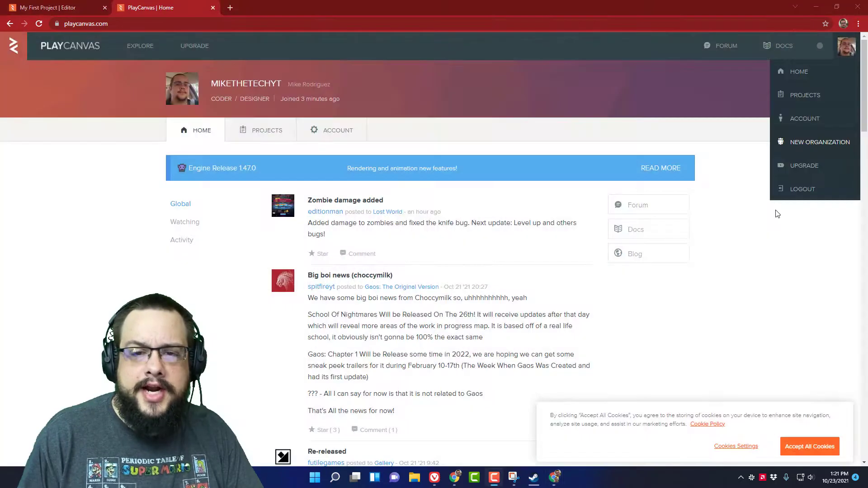
key("ctrl+shift+Tab")
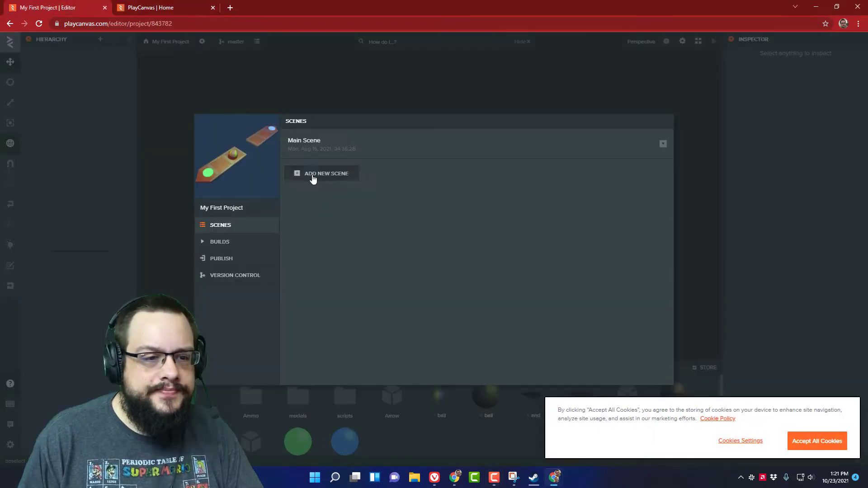
left_click(817, 441)
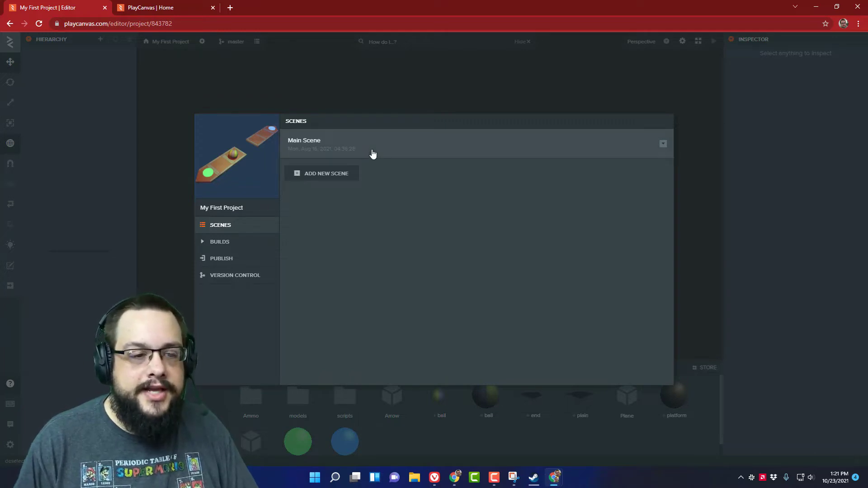
Step: Review the project's Builds, Publish and Version Control pages, then return to Scenes
left_click(229, 242)
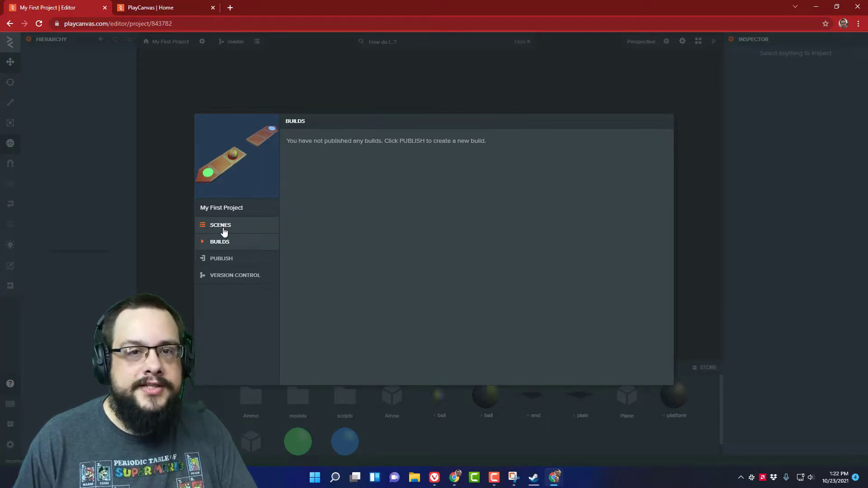
left_click(236, 265)
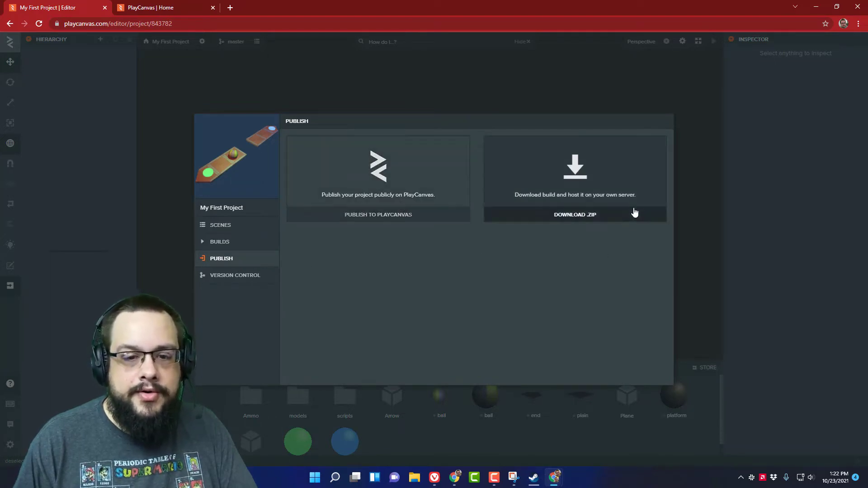
left_click(261, 277)
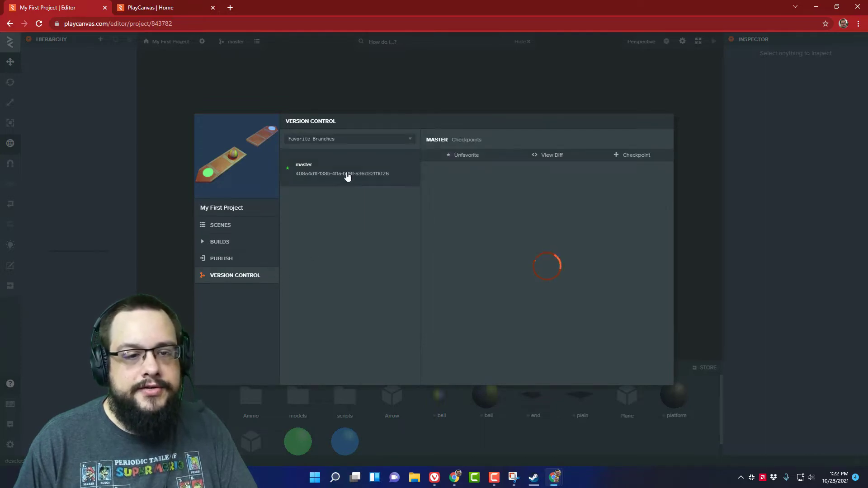
left_click(231, 228)
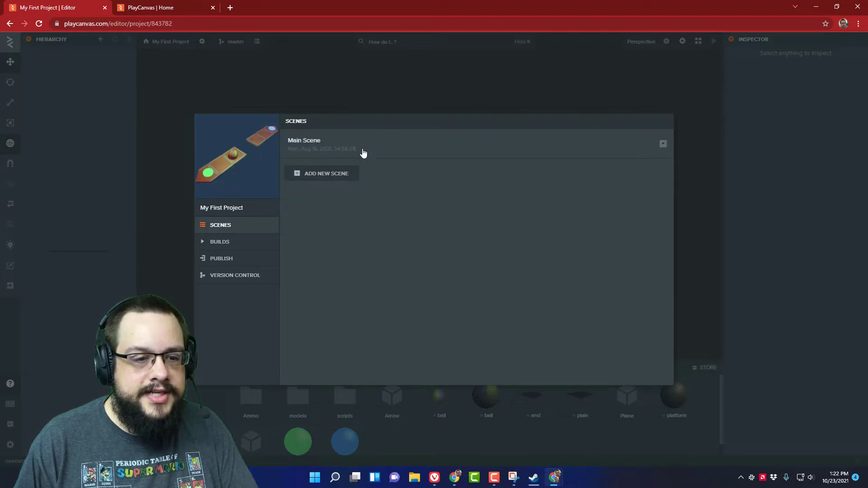
Step: Open Main Scene, skip the editor introduction, and dismiss level tips 2/4, 3/4 and 4/4
left_click(357, 144)
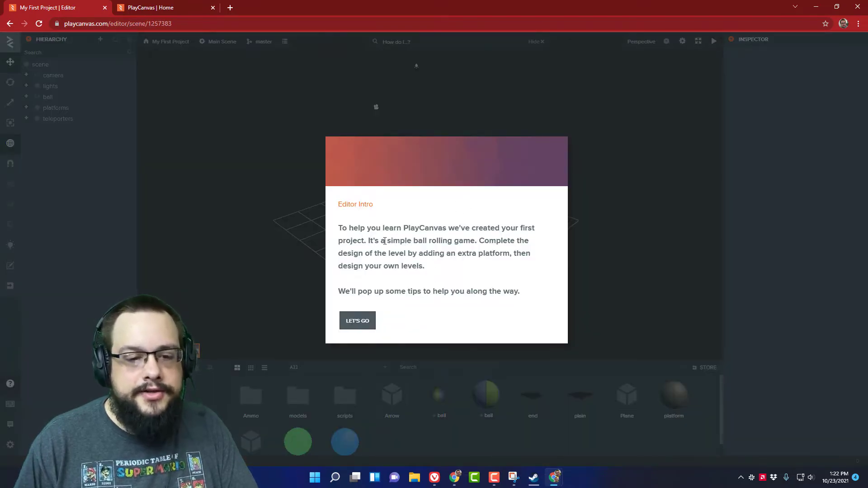
left_click(358, 322)
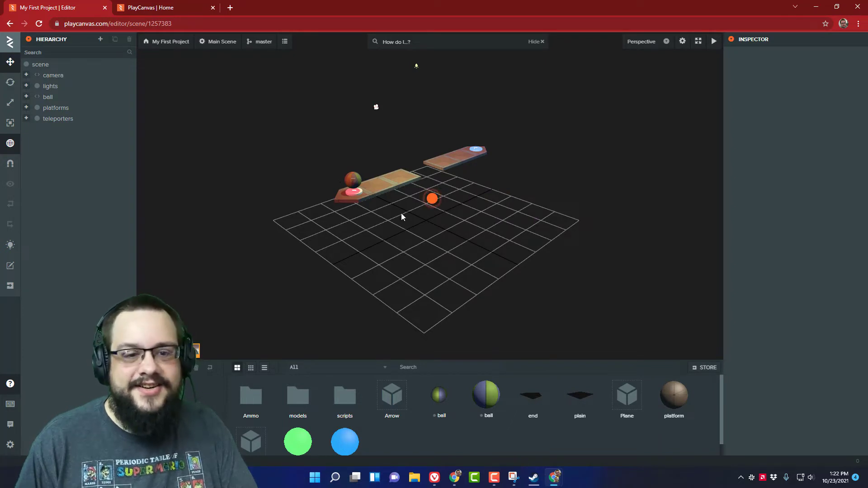
mouse_move(432, 199)
left_click(489, 250)
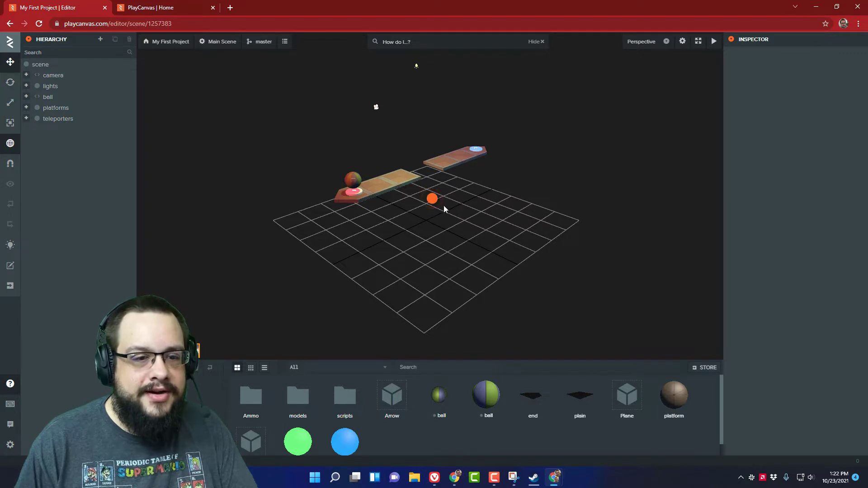
mouse_move(432, 201)
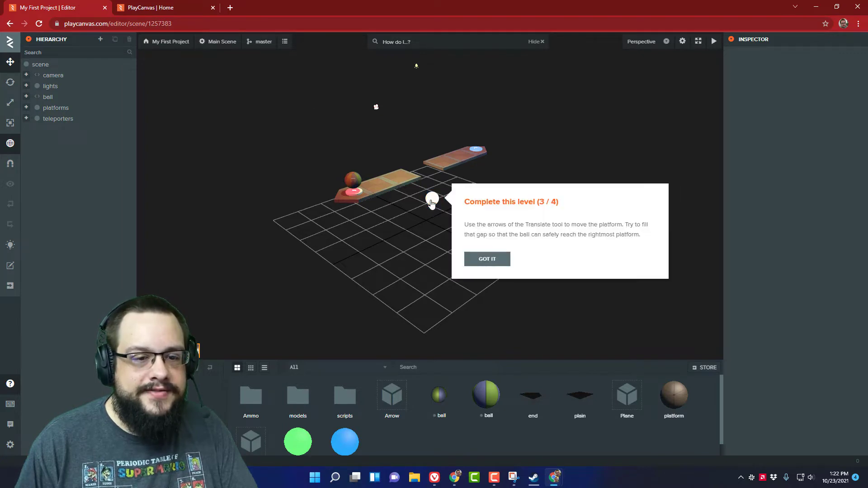
left_click(492, 268)
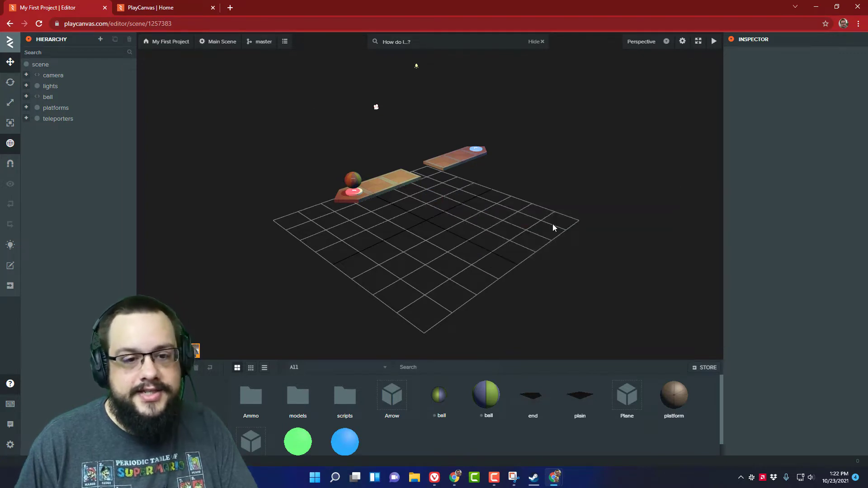
left_click(678, 58)
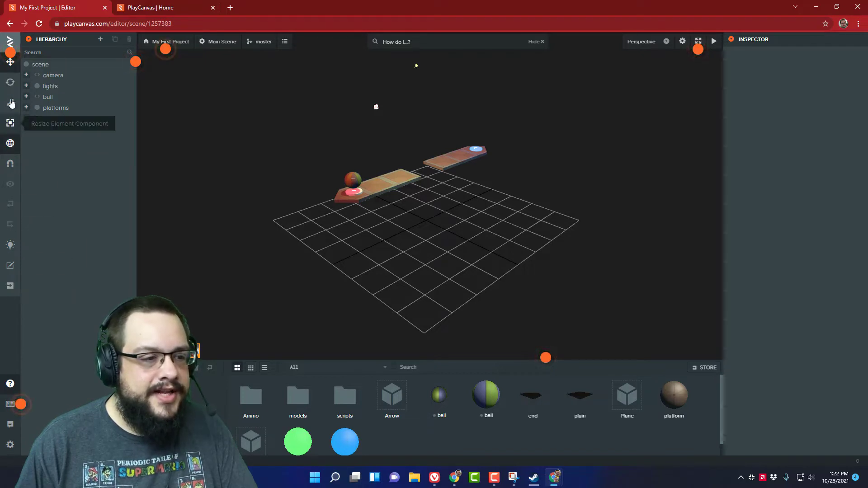
Step: Select the middle platform Plane, rotate it, then scale it to 0.685 along X
left_click(399, 182)
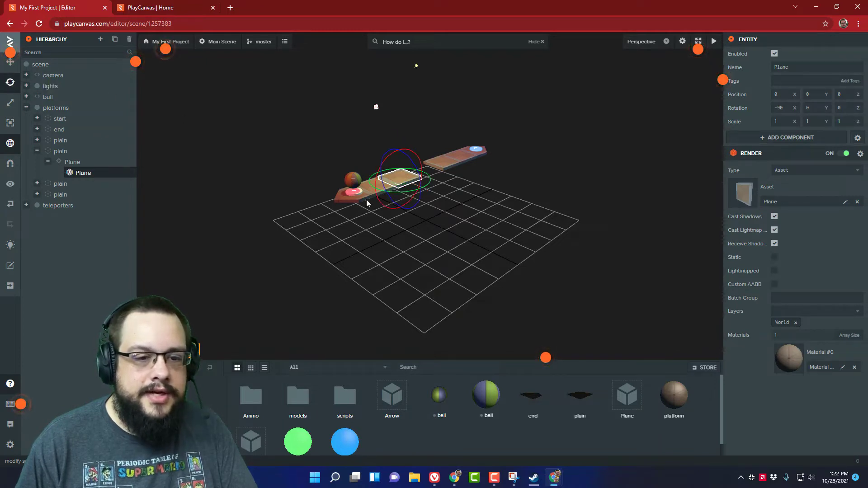
left_click_drag(438, 182, 385, 190)
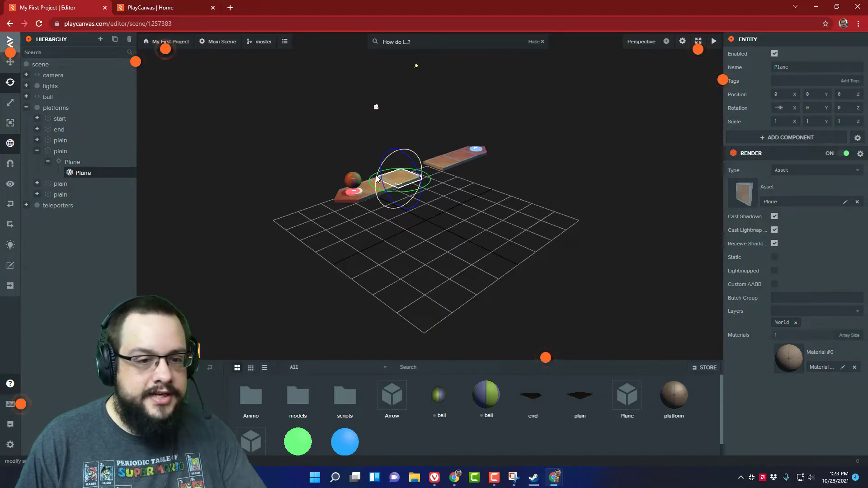
left_click(11, 105)
left_click_drag(428, 189, 478, 206)
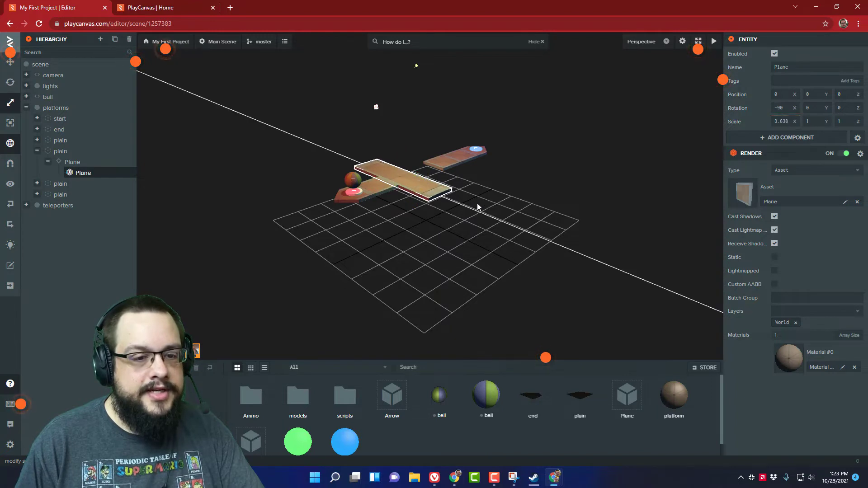
left_click_drag(422, 191, 418, 192)
Step: Stretch the tile along Y, then undo both resizes back to scale 1
left_click_drag(434, 149, 461, 156)
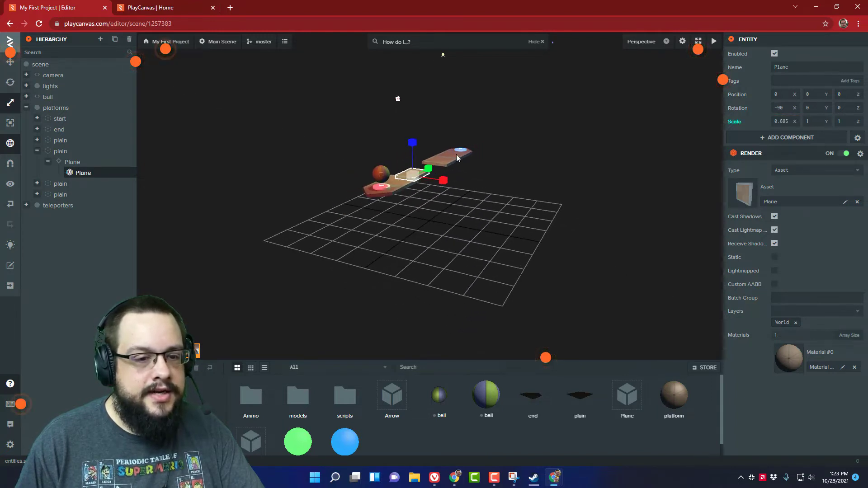
left_click_drag(428, 169, 416, 149)
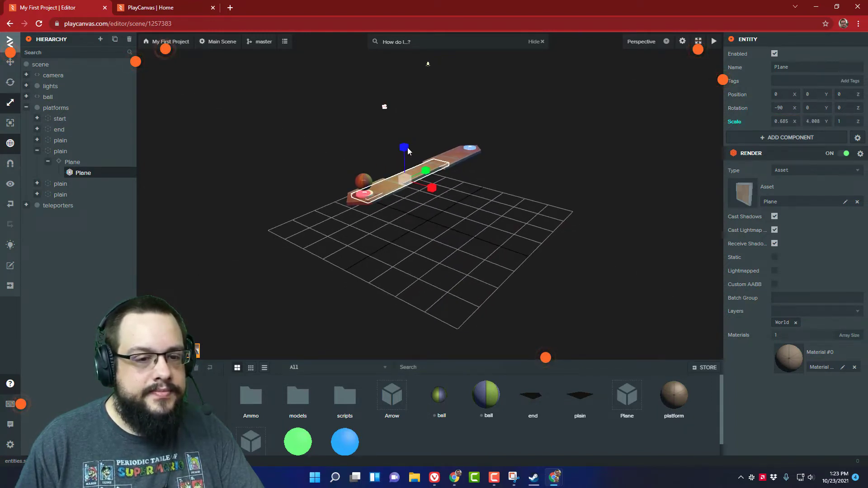
key("ctrl+z")
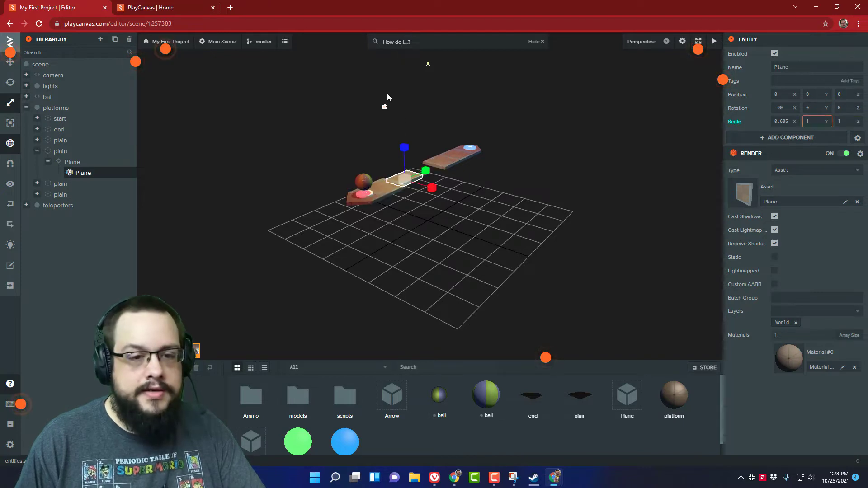
key("ctrl+z")
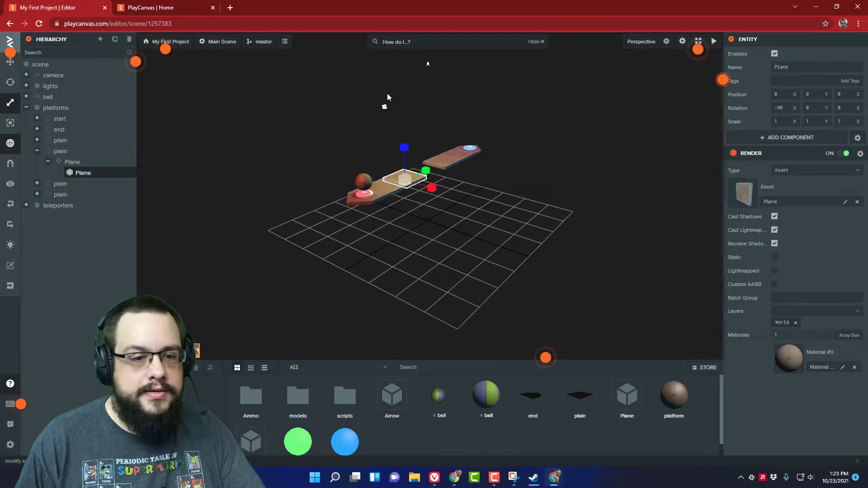
Step: Try moving the tile along X and Z with Translate, undoing each move
left_click(13, 66)
mouse_move(432, 189)
left_mouse_down()
mouse_move(477, 195)
mouse_move(405, 184)
mouse_move(430, 189)
mouse_move(424, 182)
left_mouse_up()
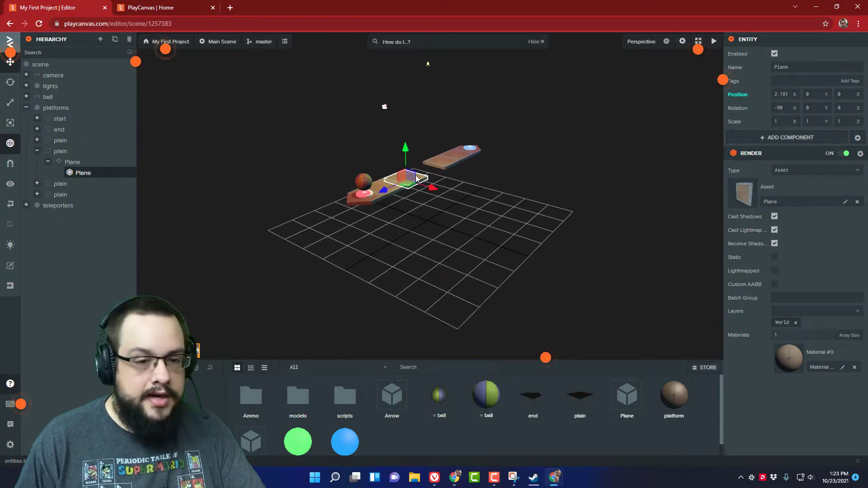
key("ctrl+z")
key("f")
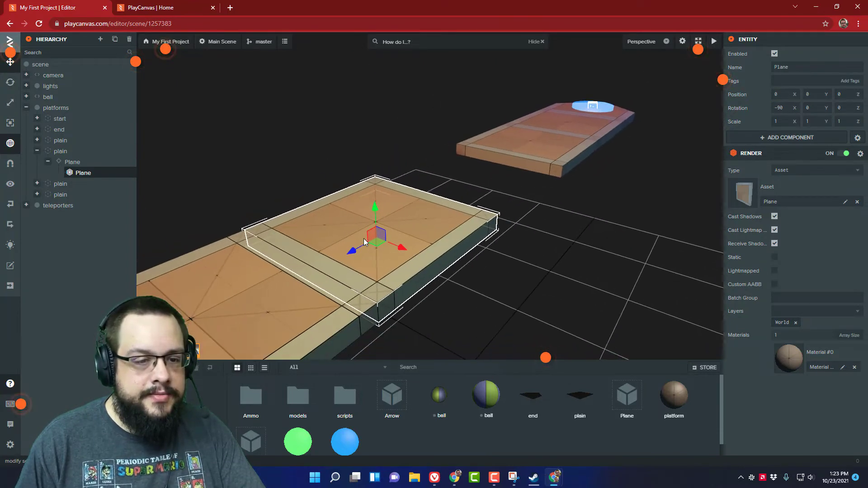
mouse_move(360, 246)
left_mouse_down()
mouse_move(378, 229)
mouse_move(367, 232)
left_mouse_up()
key("ctrl+z")
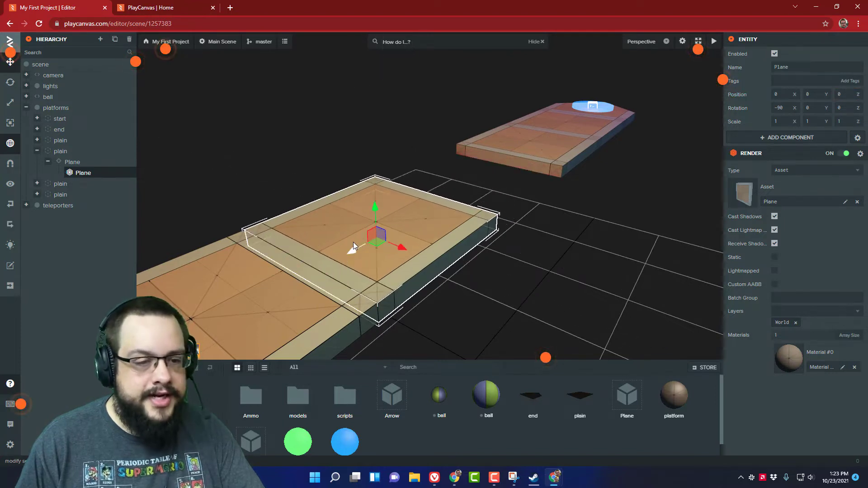
Step: Turn on snapping and snap the tile back to position 0, 0, 0
left_click(8, 163)
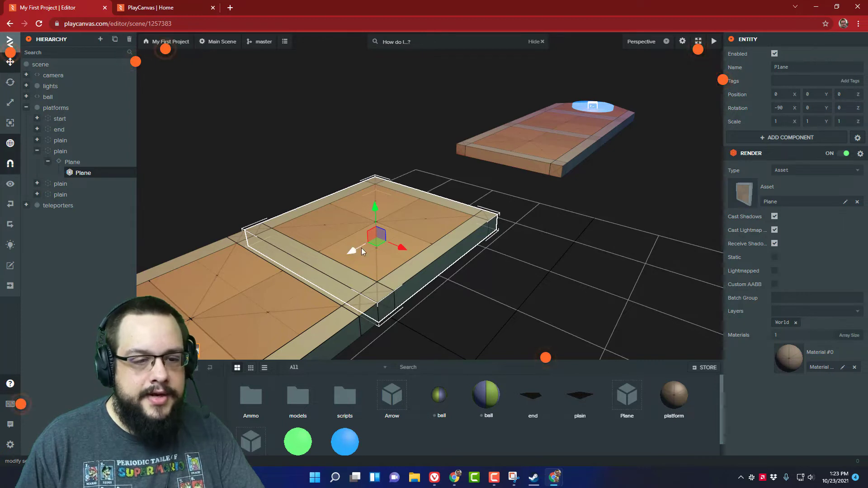
left_click_drag(362, 247, 434, 179)
left_click_drag(502, 192, 584, 268)
left_click_drag(643, 232, 364, 233)
scroll(364, 233, "down", 5)
scroll(364, 233, "up", 4)
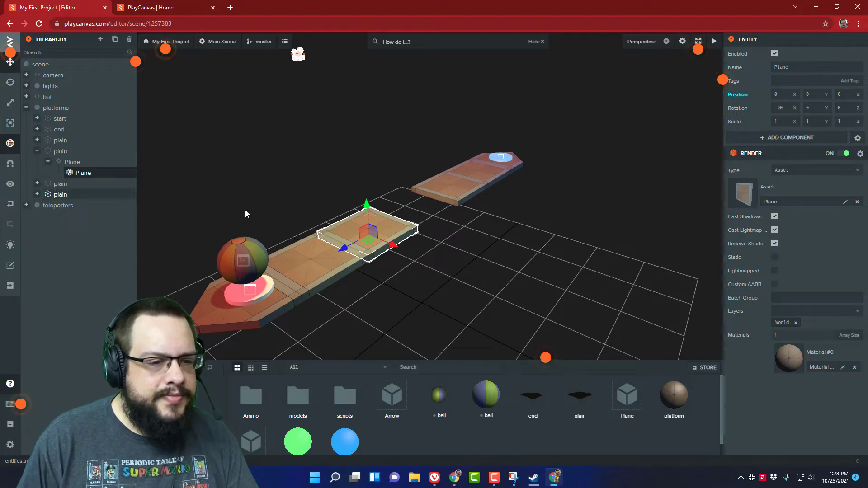
Step: Select the teleport-b disc and focus the view on it
left_click(498, 157)
left_click_drag(267, 226, 443, 237)
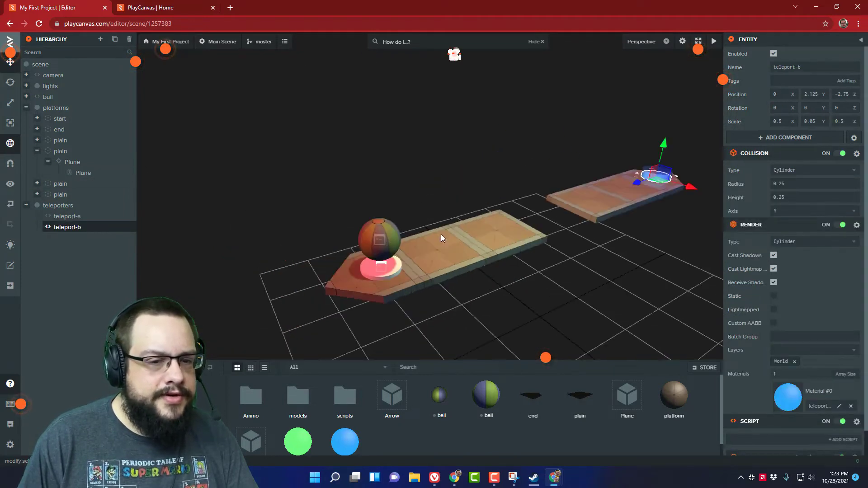
left_click(9, 184)
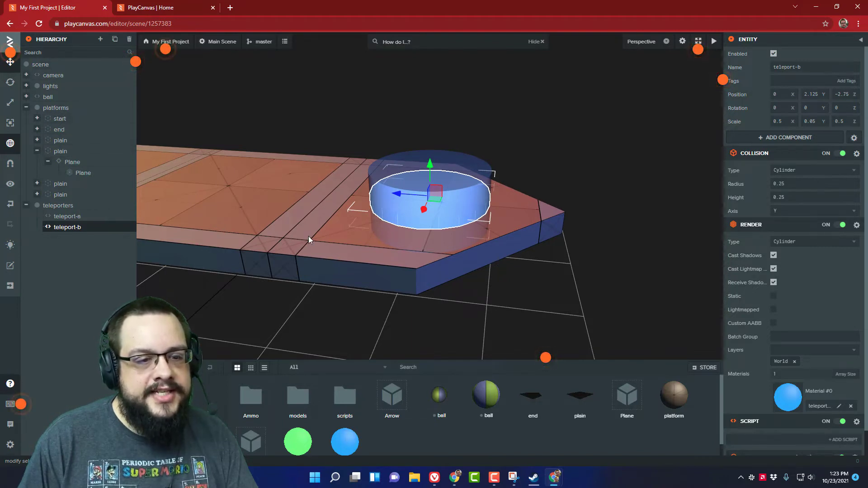
scroll(365, 241, "down", 4)
Step: Select the right platform's Plane, each plain piece, then the whole platforms group
left_click_drag(365, 237, 408, 207)
left_click(408, 208)
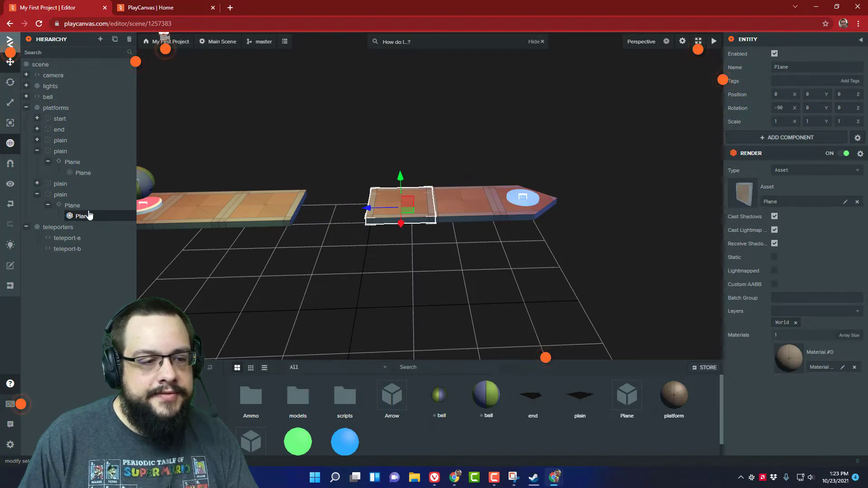
left_click(68, 195)
left_click(70, 184)
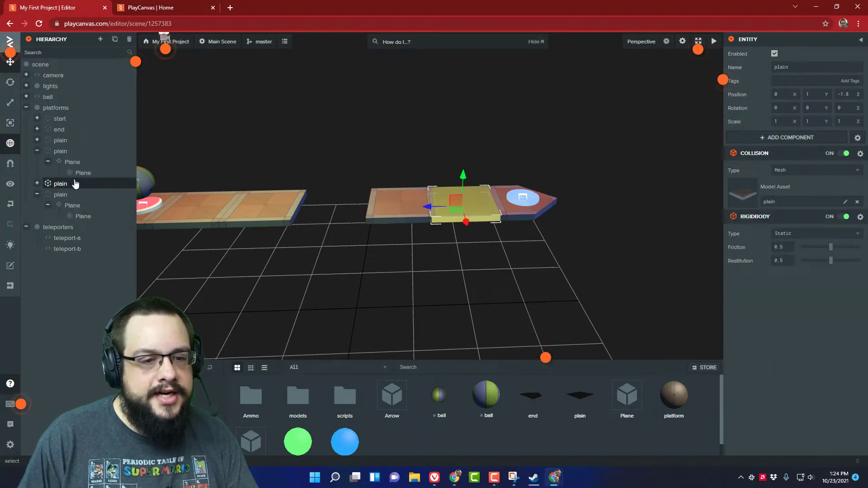
left_click(63, 152)
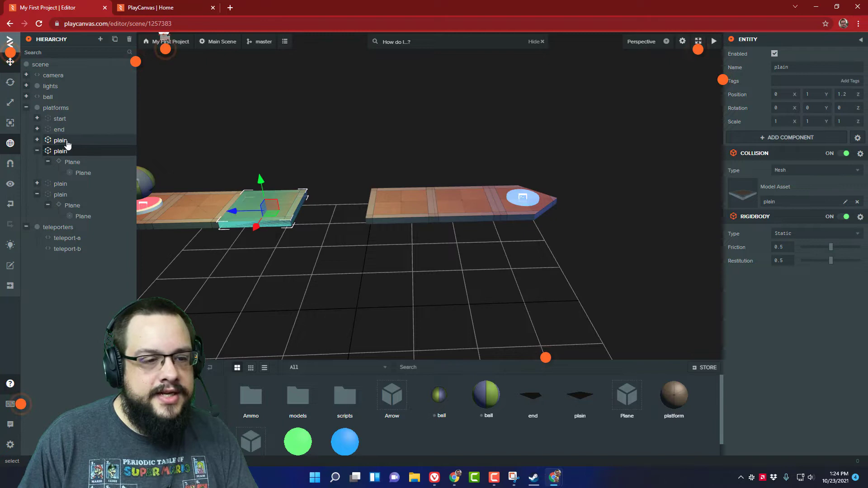
left_click(64, 141)
left_click(68, 110)
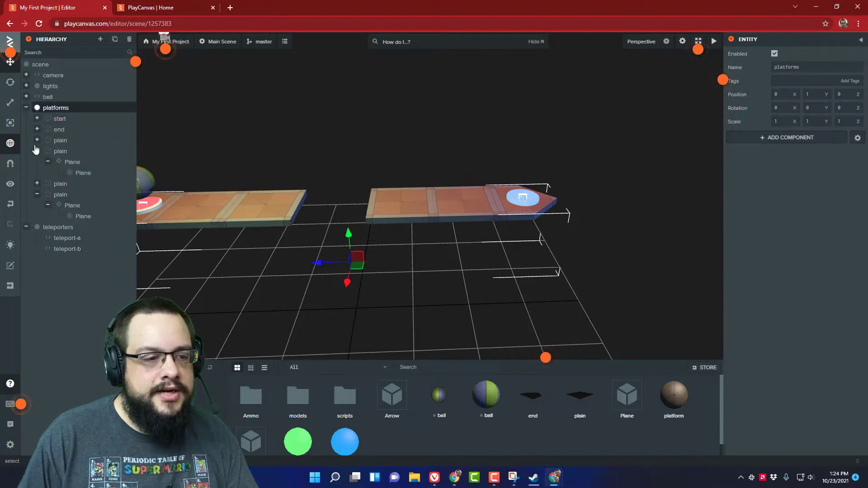
left_click(48, 162)
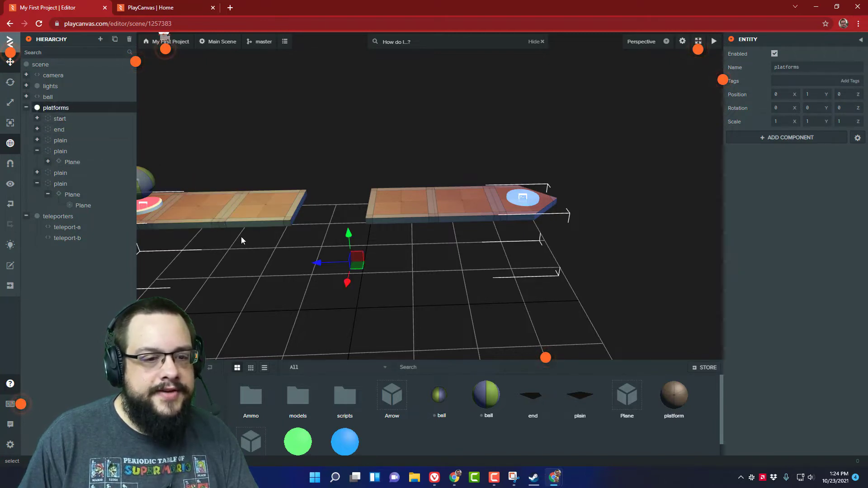
Step: Move the platforms group along X, then undo to keep it at 0, 1, 0
middle_click_drag(240, 237, 352, 224)
left_click_drag(405, 270, 483, 297)
scroll(482, 297, "down", 5)
key("ctrl+z")
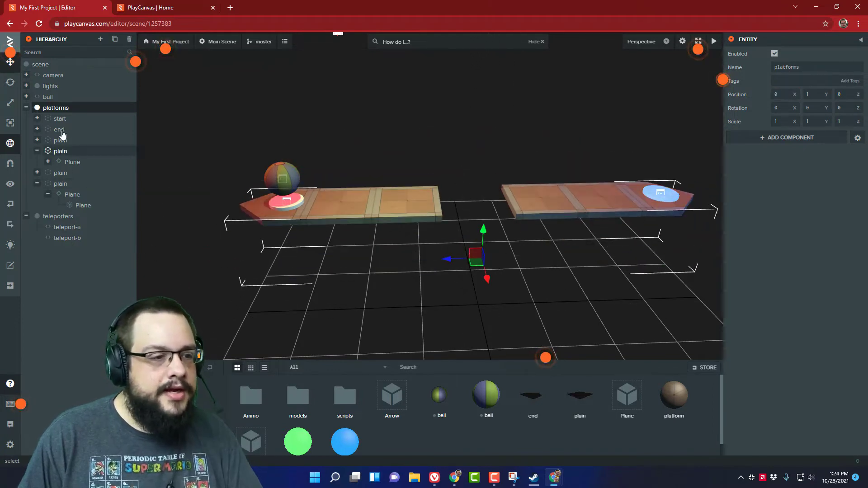
left_click(48, 96)
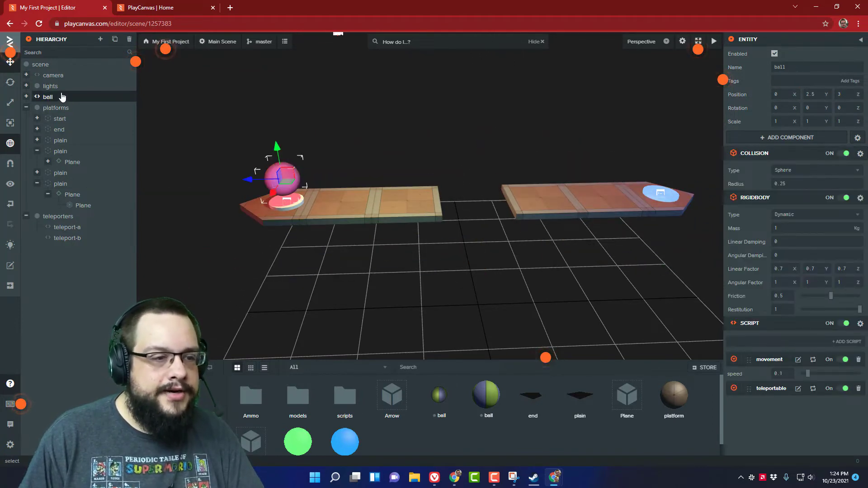
left_click(52, 75)
scroll(337, 171, "down", 2)
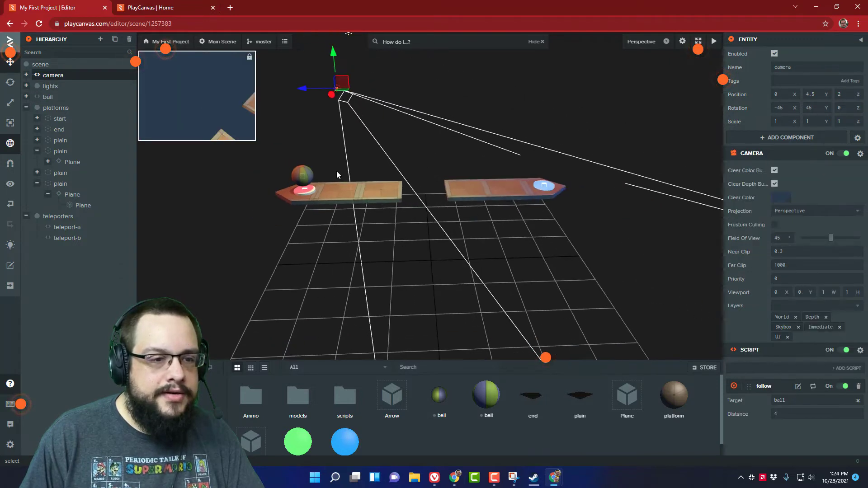
scroll(336, 171, "down", 3)
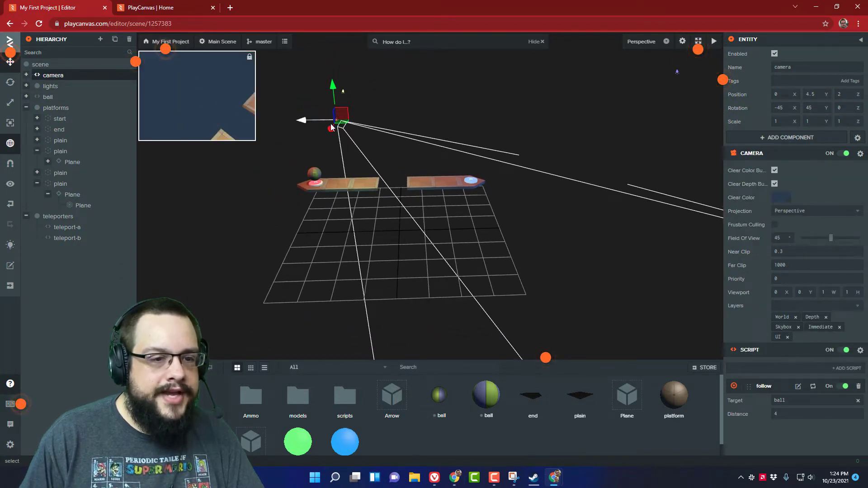
left_click_drag(333, 130, 314, 136)
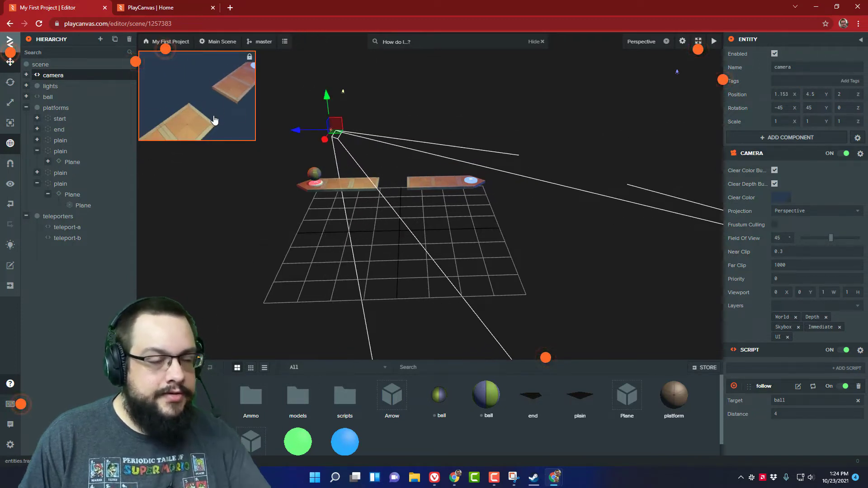
key("ctrl+z")
left_click(63, 87)
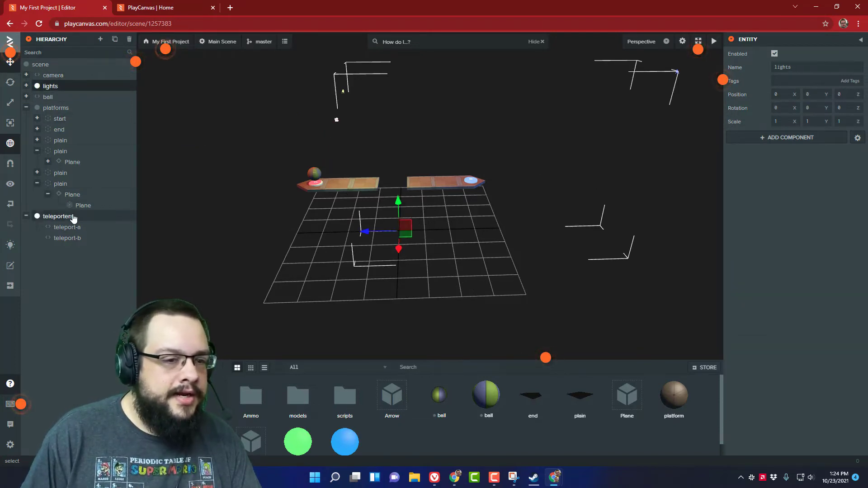
left_click(58, 217)
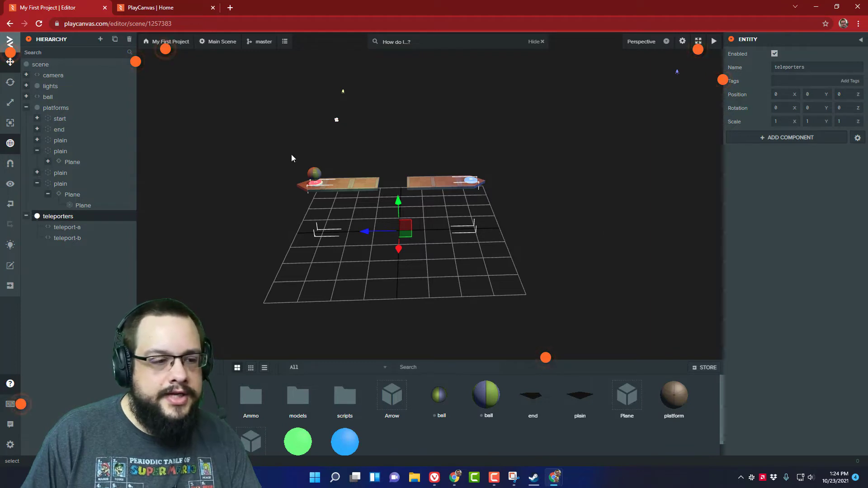
left_click(257, 153)
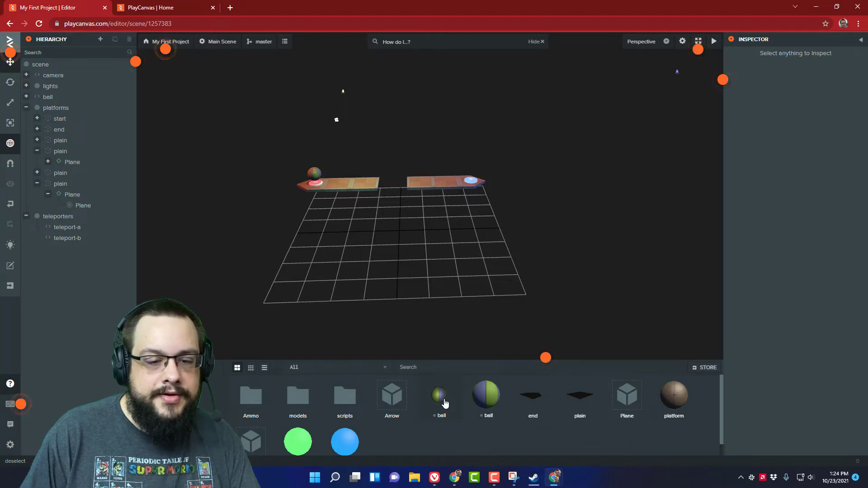
left_click_drag(446, 402, 416, 213)
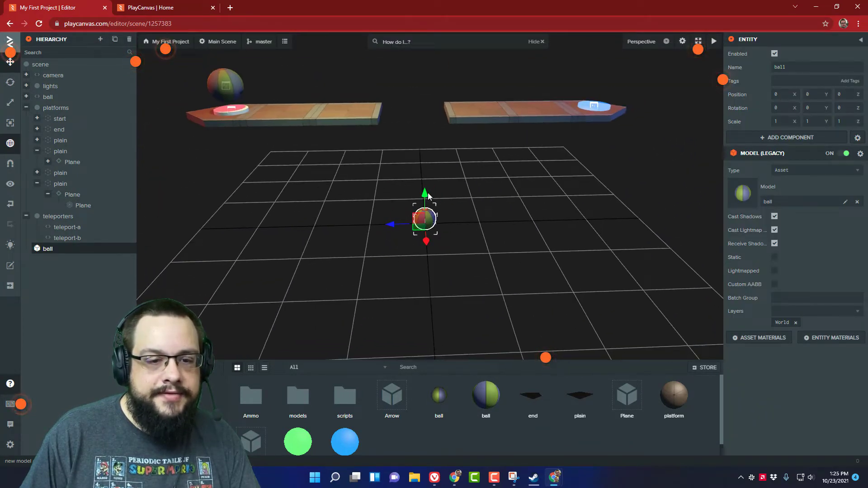
left_click_drag(425, 195, 428, 87)
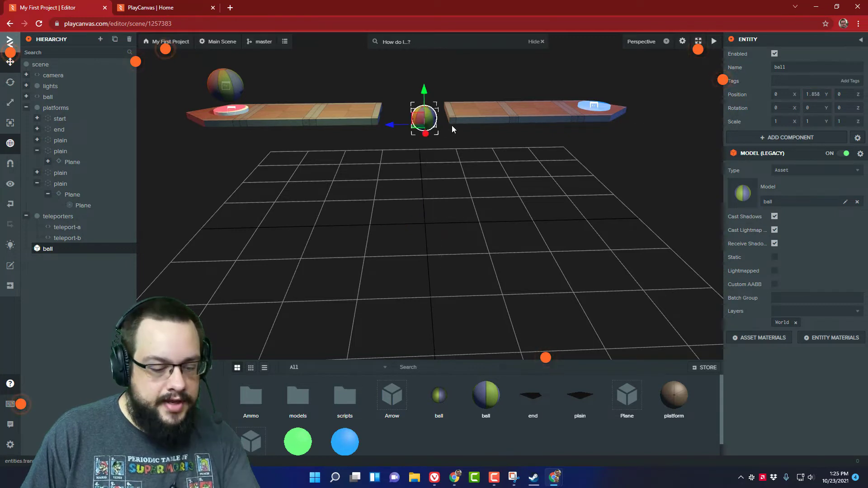
key("Delete")
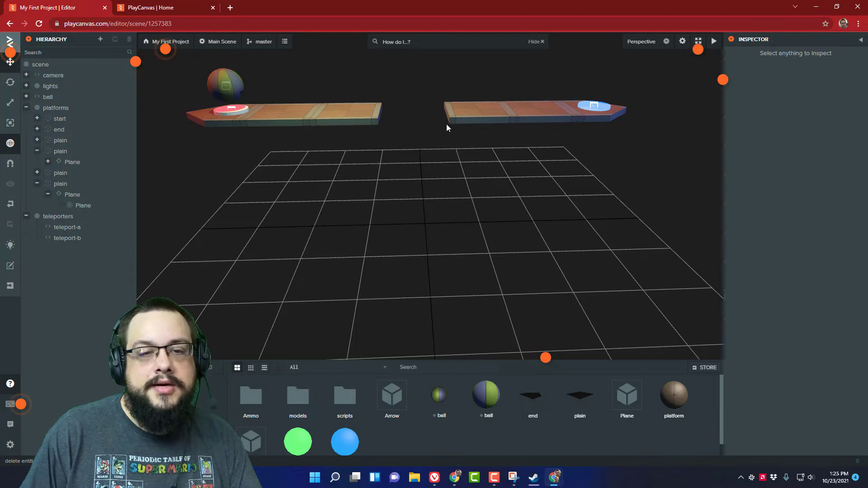
middle_click_drag(446, 128, 523, 161)
left_click_drag(523, 160, 523, 223)
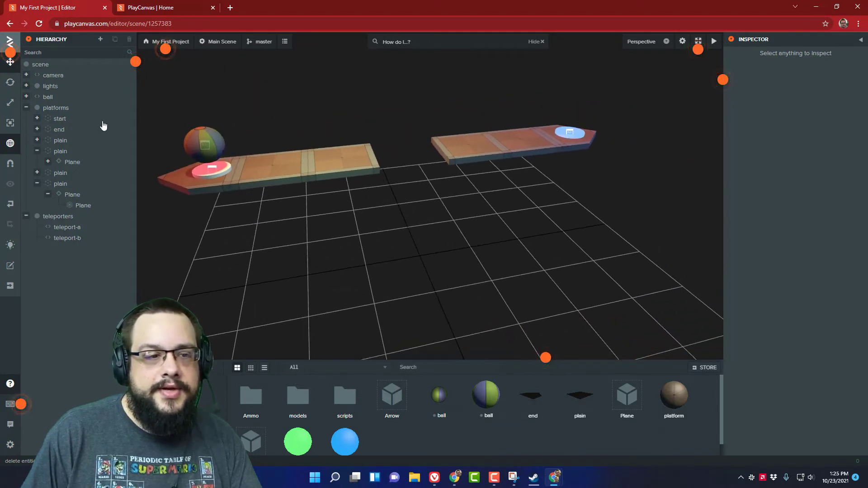
Step: Select ball and review its collision, rigidbody and script components, reverting the radius to 0.25
left_click(50, 97)
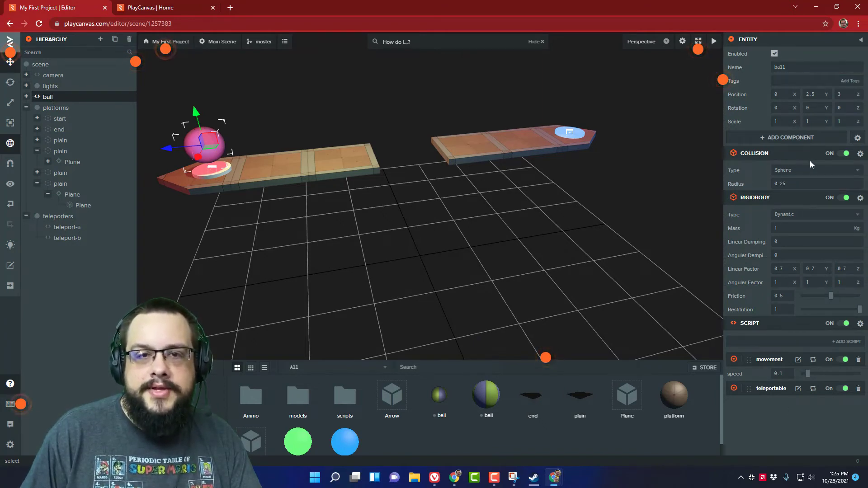
mouse_move(769, 157)
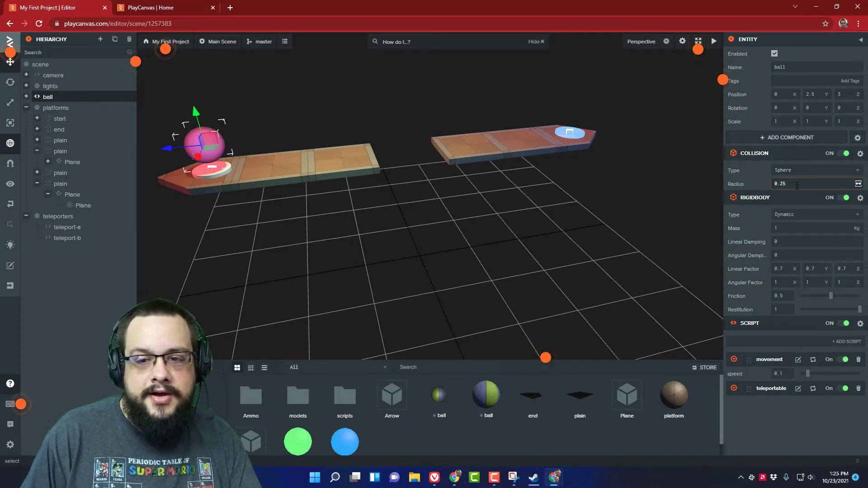
left_click_drag(858, 185, 857, 185)
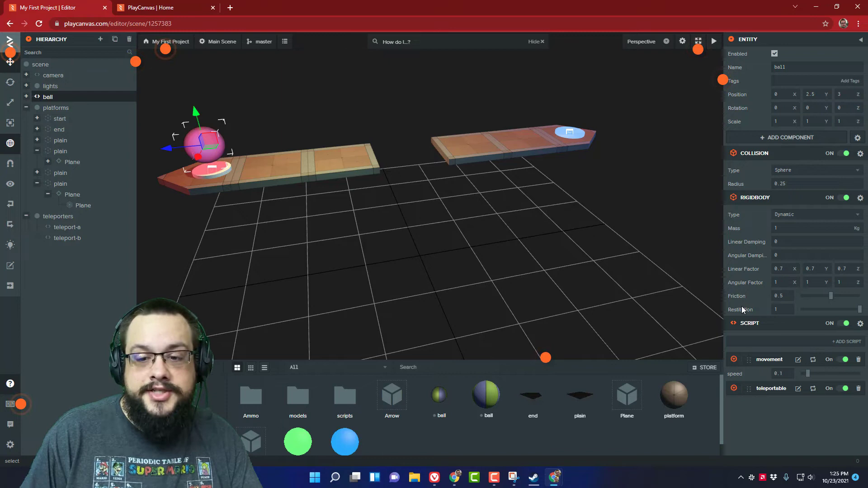
mouse_move(748, 311)
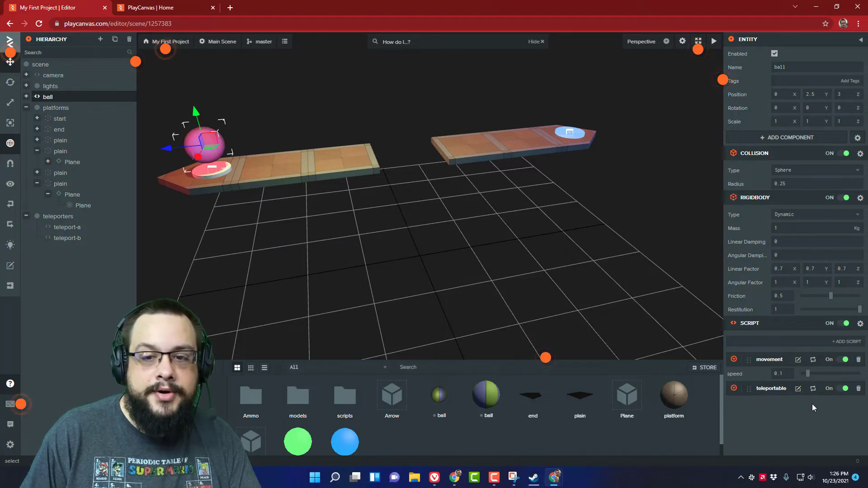
Step: Open the ball's Add Component dropdown in the Inspector
left_click(773, 138)
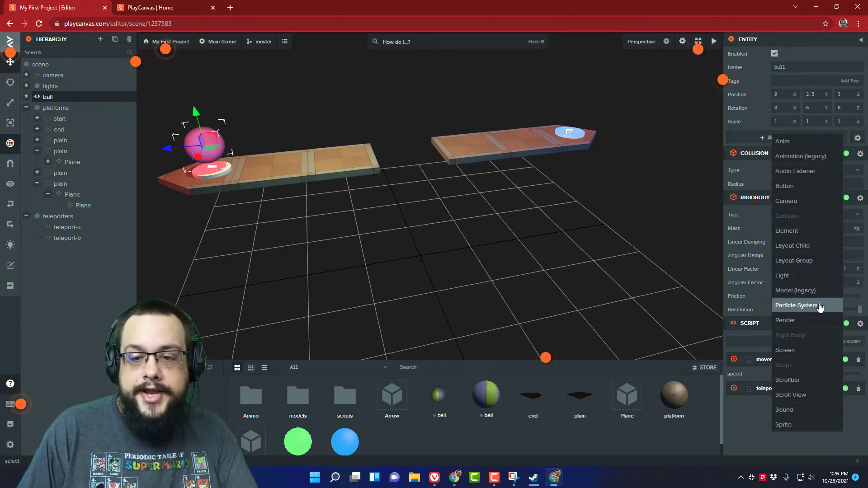
Step: Add a Screen component to the ball, focus the view on it, and expand its children
left_click(809, 350)
scroll(451, 196, "down", 5)
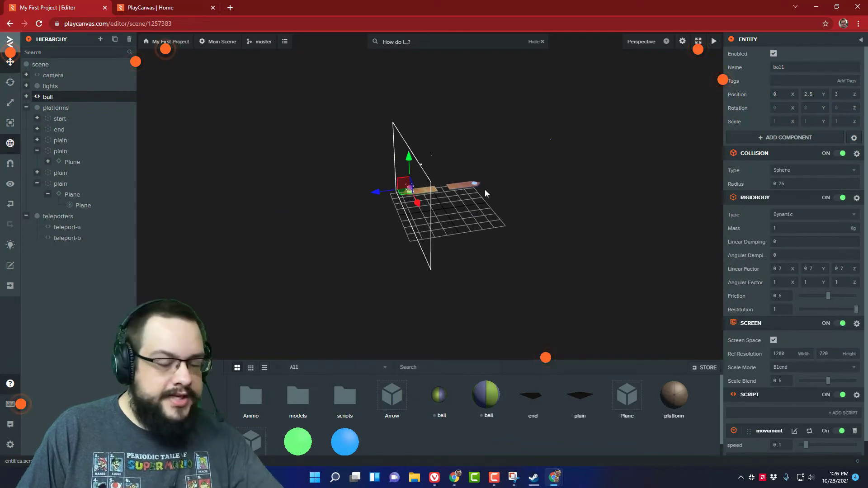
scroll(503, 197, "up", 5)
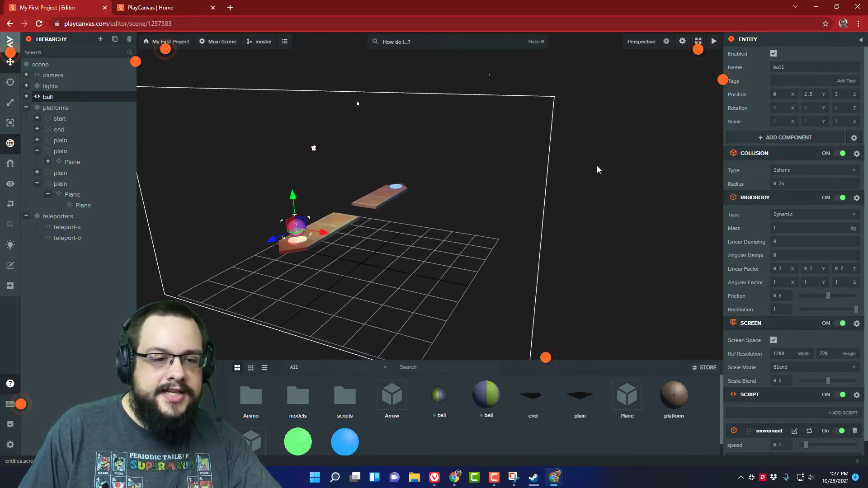
key("f")
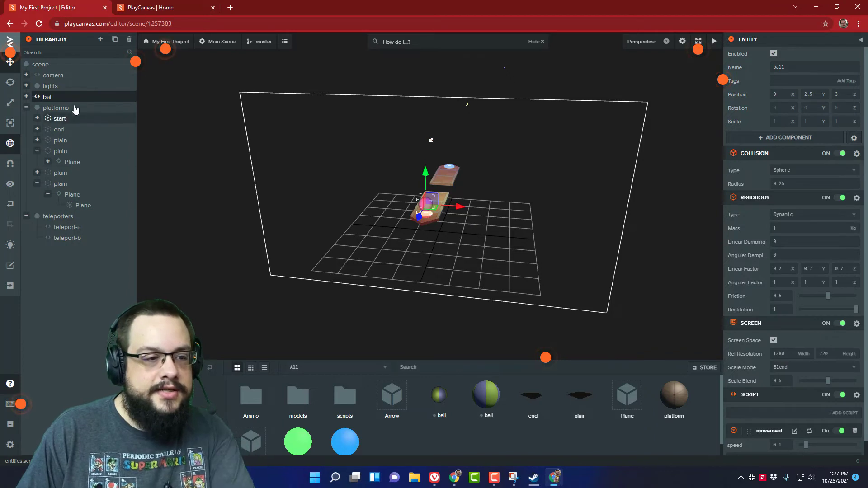
left_click(26, 96)
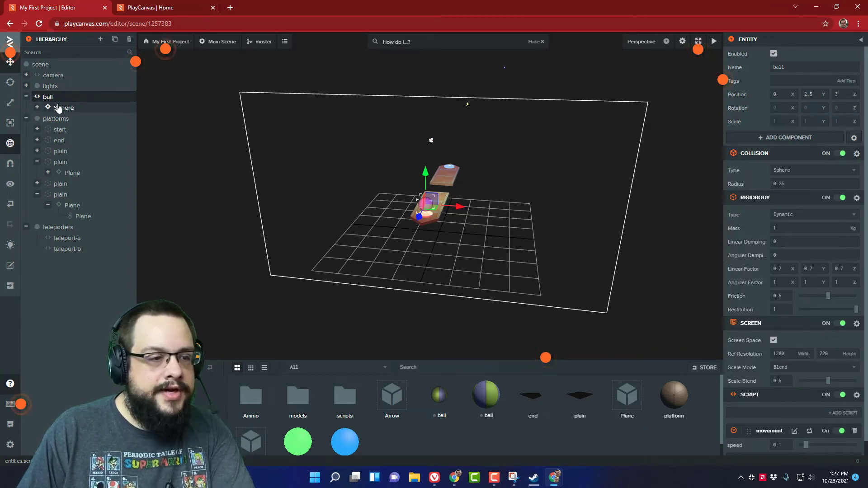
Step: Expand the camera, lights, ball and Sphere entries in the Hierarchy
left_click(26, 97)
left_click(273, 93)
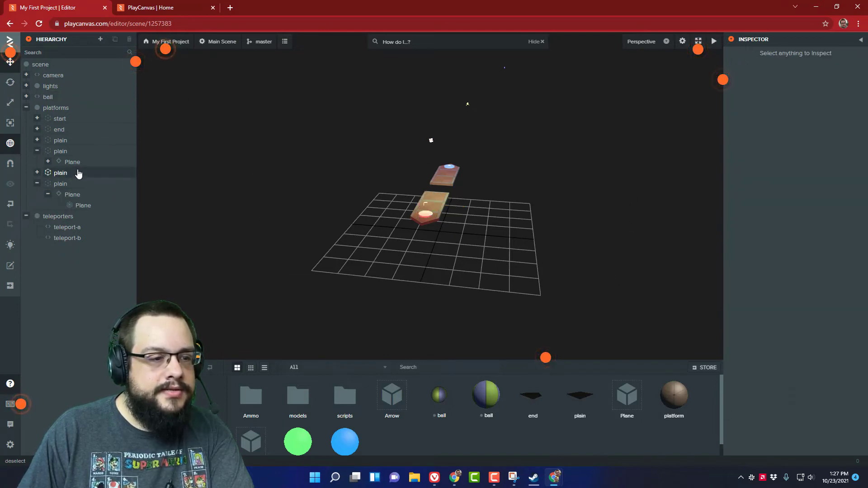
left_click(26, 75)
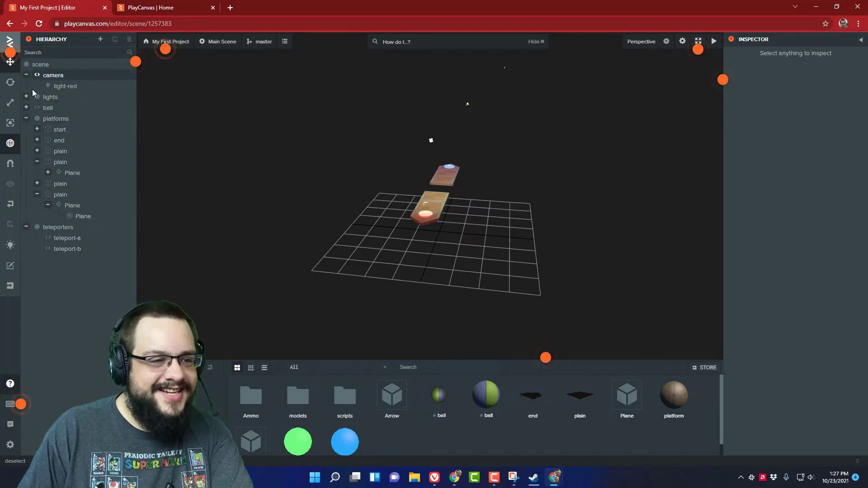
left_click(27, 97)
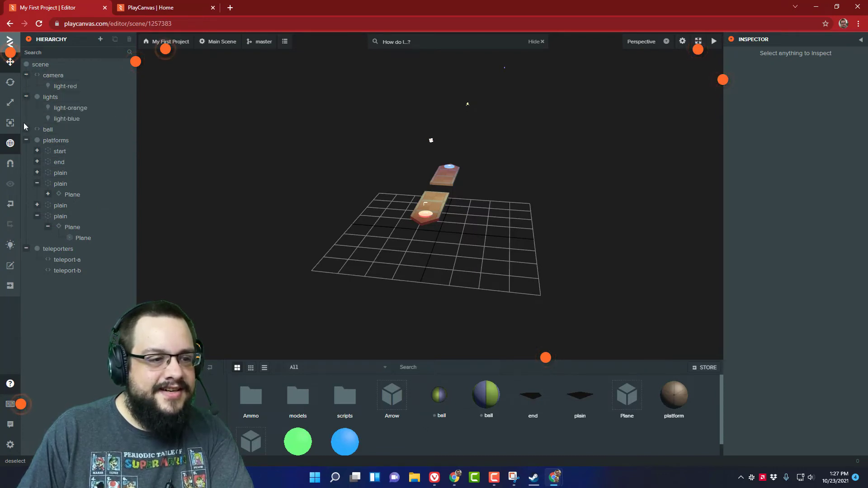
left_click(26, 130)
left_click(37, 140)
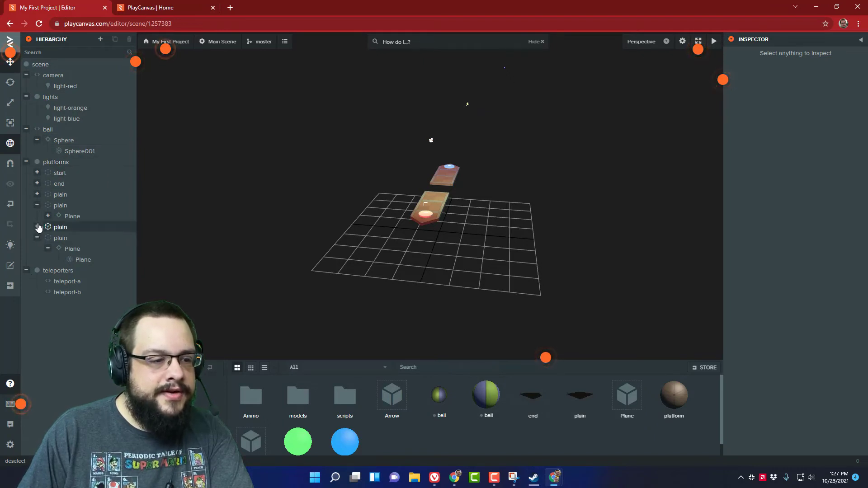
Step: Filter the Hierarchy for 'scree', then clear the search and select ball
left_click(48, 51)
type("s")
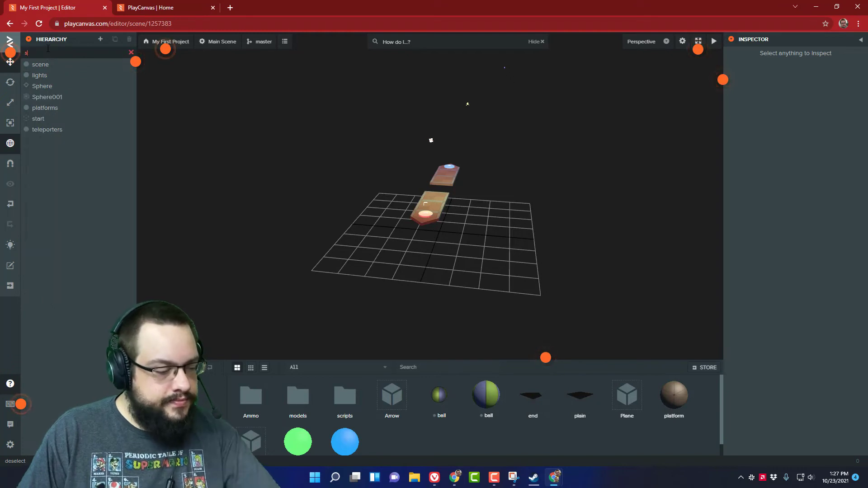
type("cree")
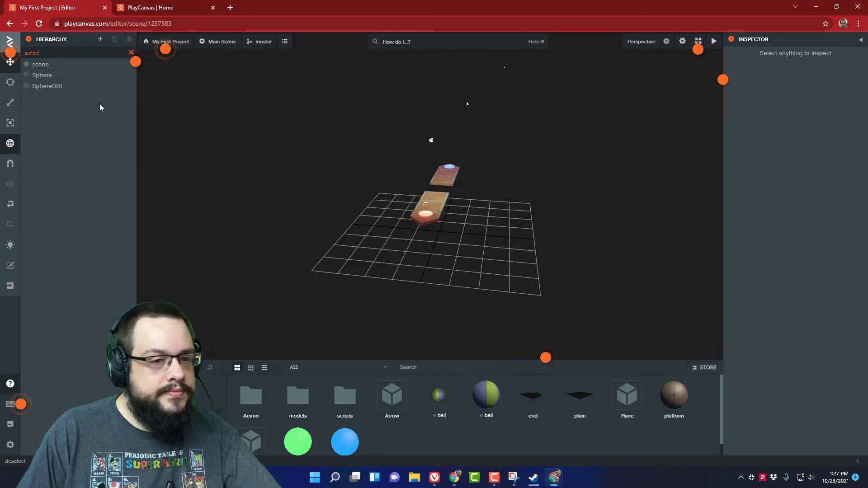
left_click(131, 54)
left_click(78, 130)
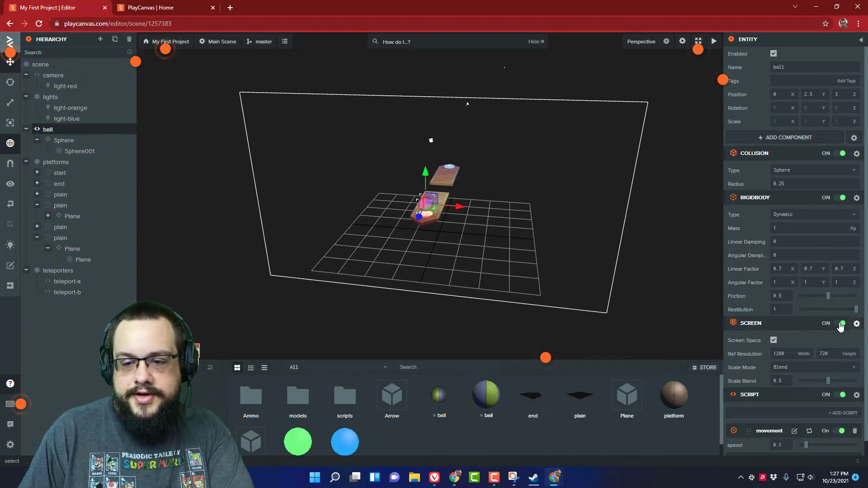
Step: Delete the Screen component via its gear menu, then add a User Interface 2D Screen under ball
left_click(857, 324)
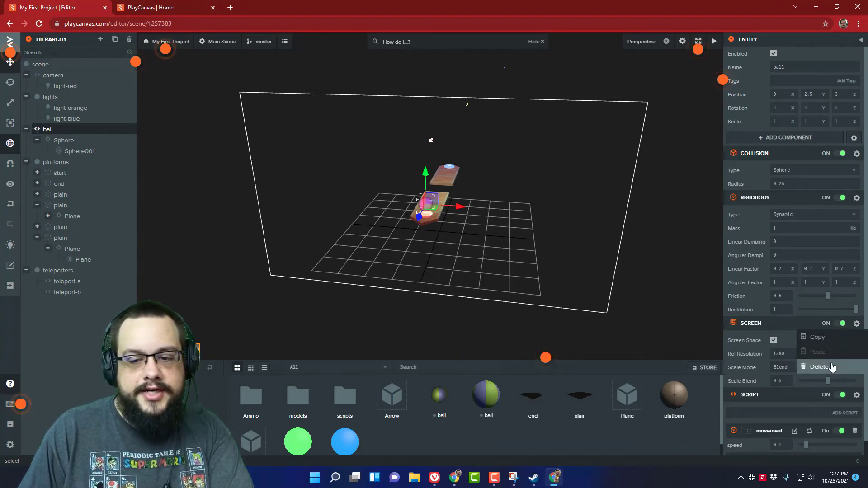
left_click(832, 367)
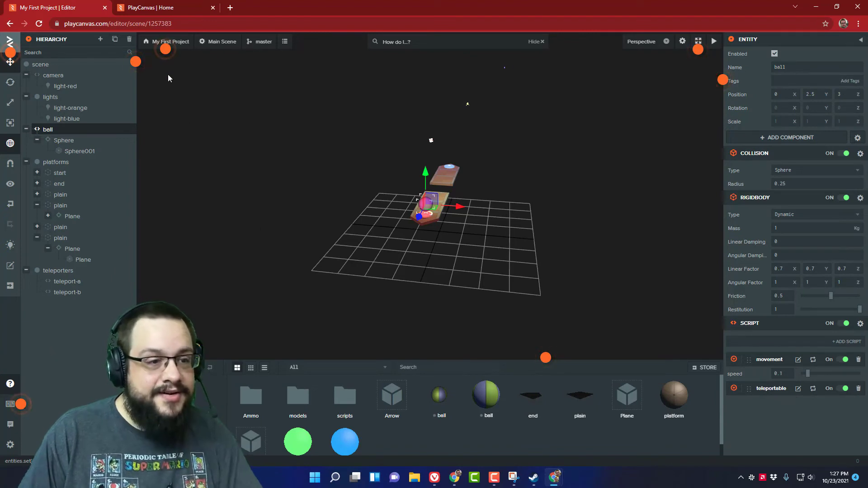
left_click(100, 40)
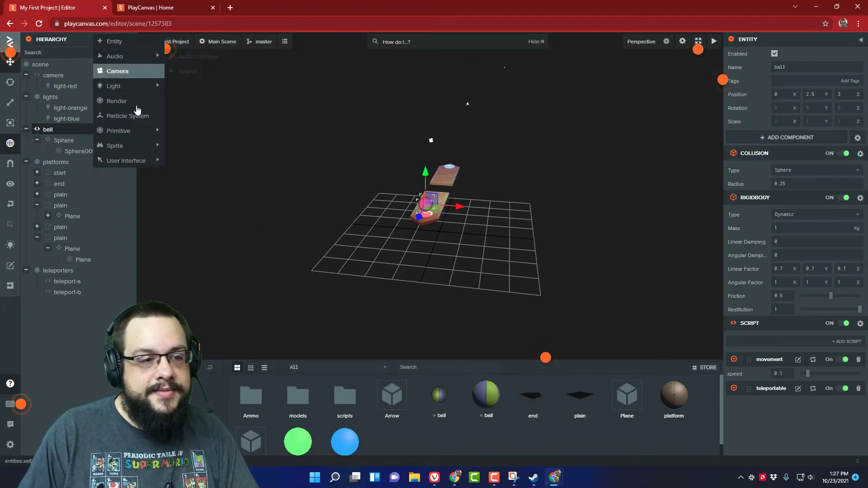
mouse_move(142, 161)
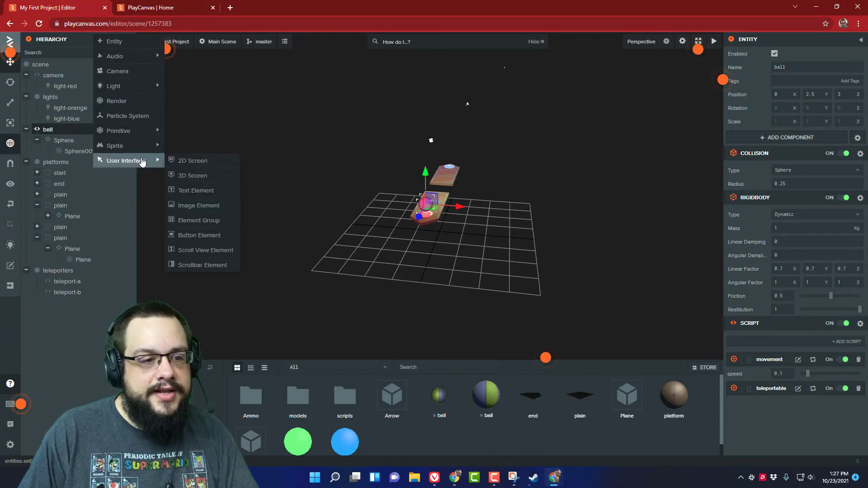
left_click(187, 162)
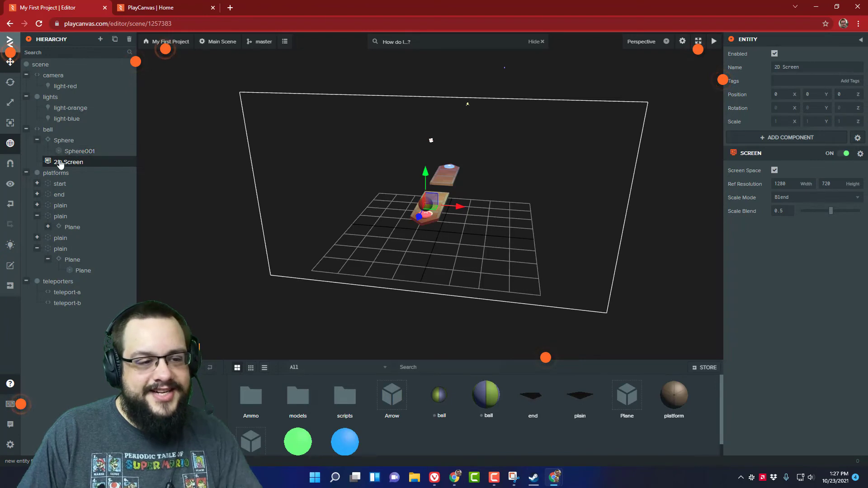
Step: Delete the 2D Screen entity from the scene
key("Escape")
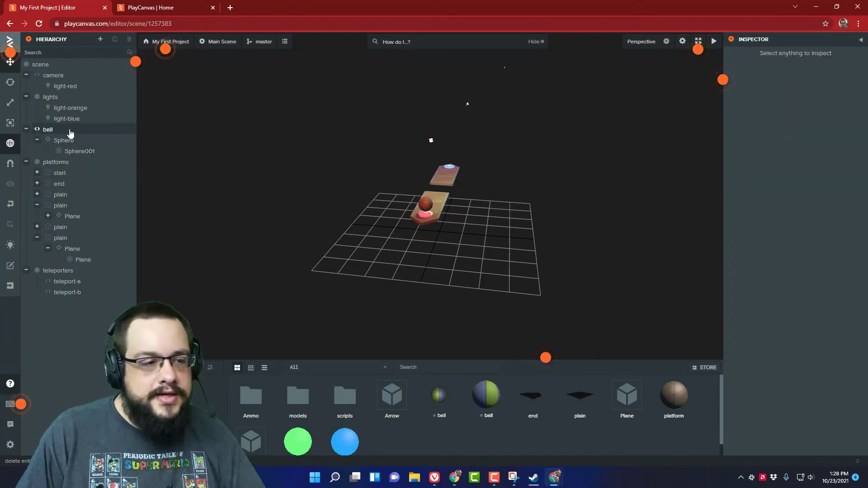
key("ctrl+z")
left_click(796, 131)
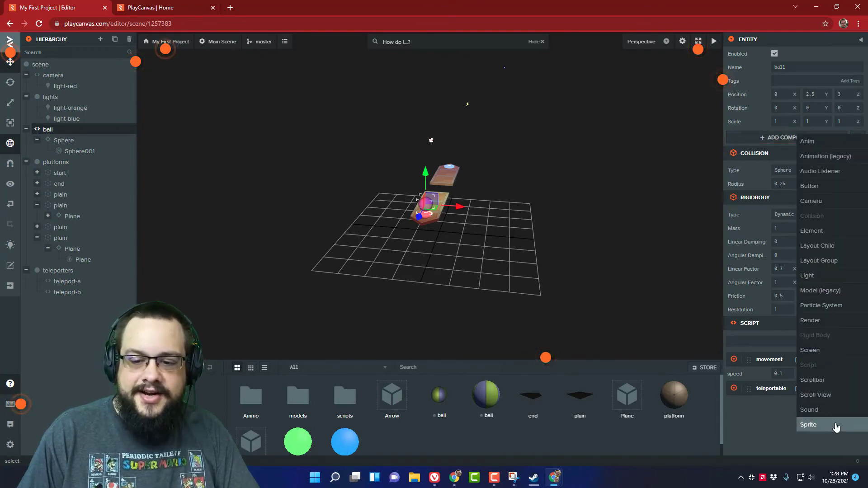
left_click(782, 416)
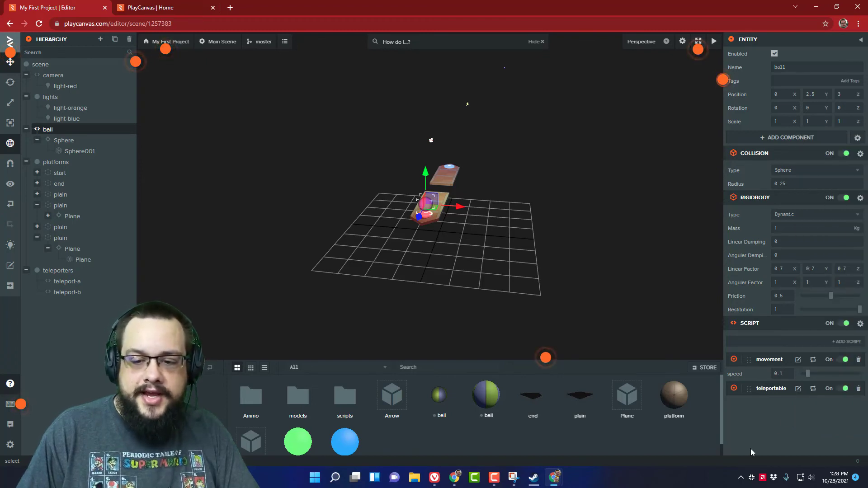
Step: Set the ball's movement script speed to 0.1
left_click(779, 374)
type("0.1")
key("Return")
Step: Create a NewScript script, attach newScript to the ball, and open it in the Code Editor
left_click(829, 343)
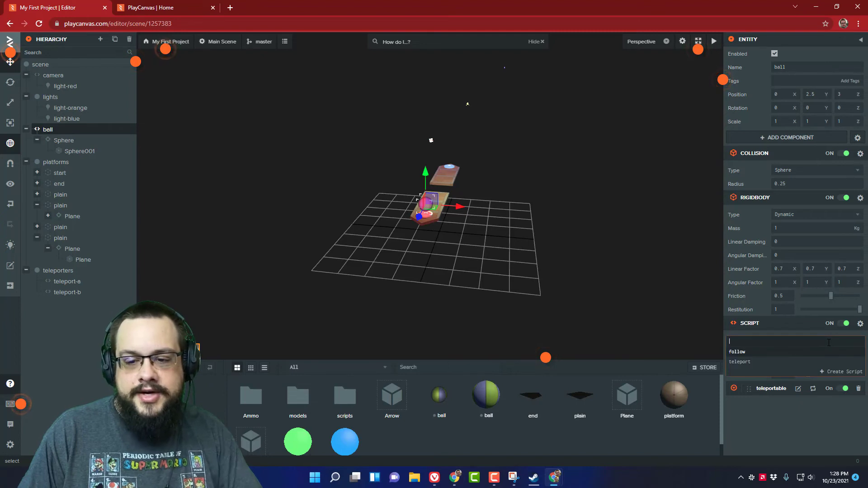
type("New")
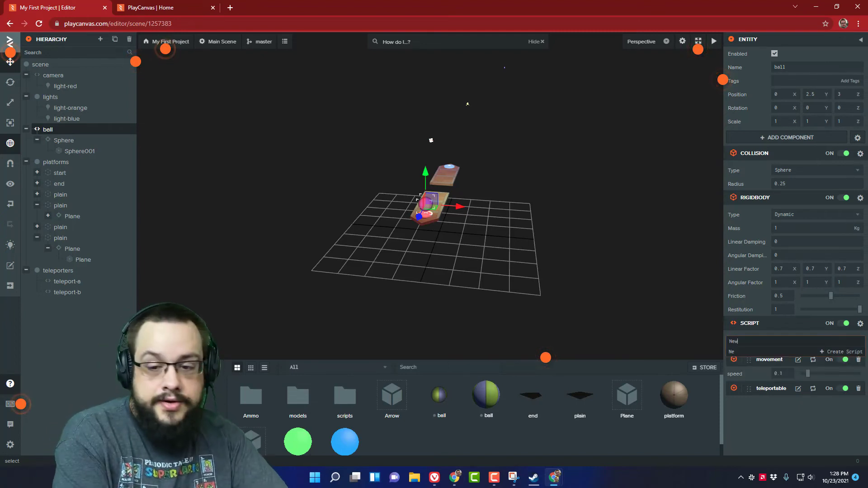
type("Script")
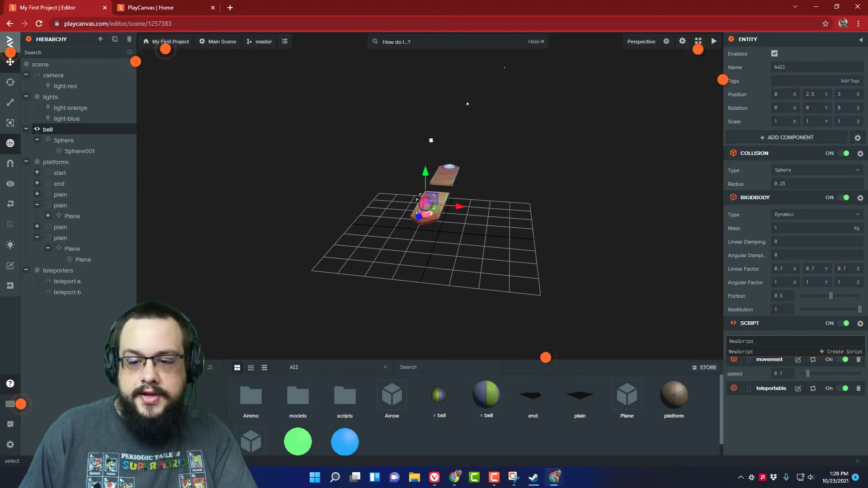
key("Return")
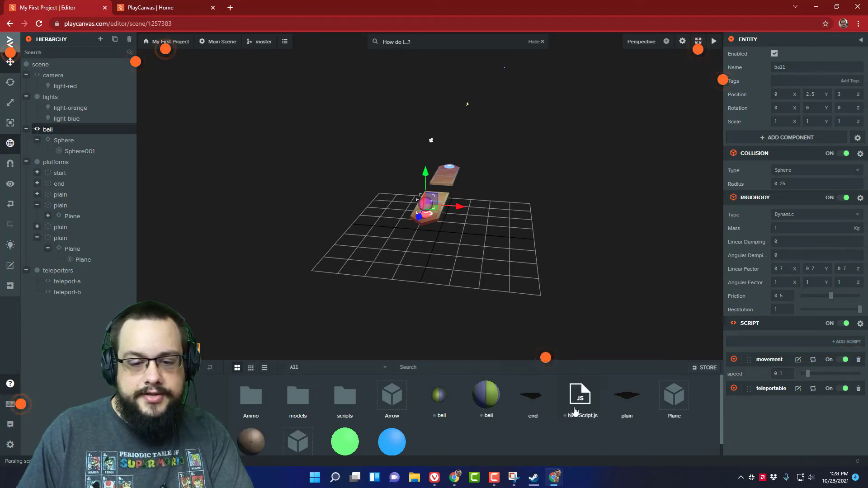
left_click(807, 338)
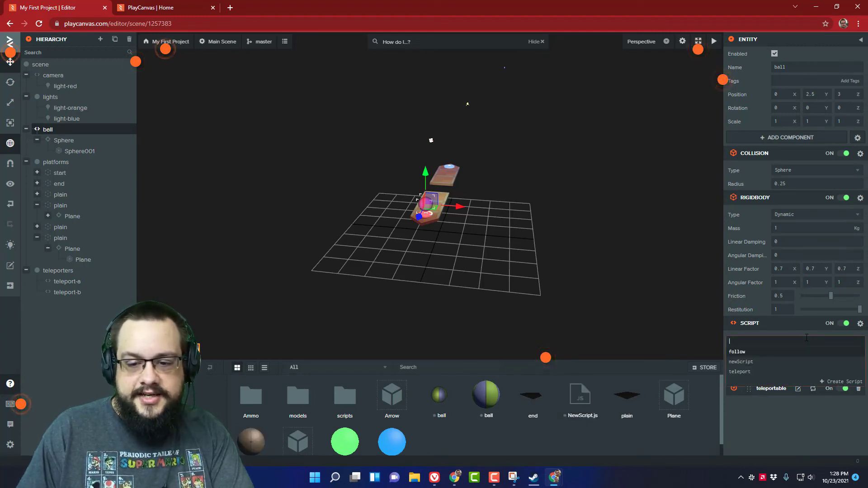
left_click(750, 362)
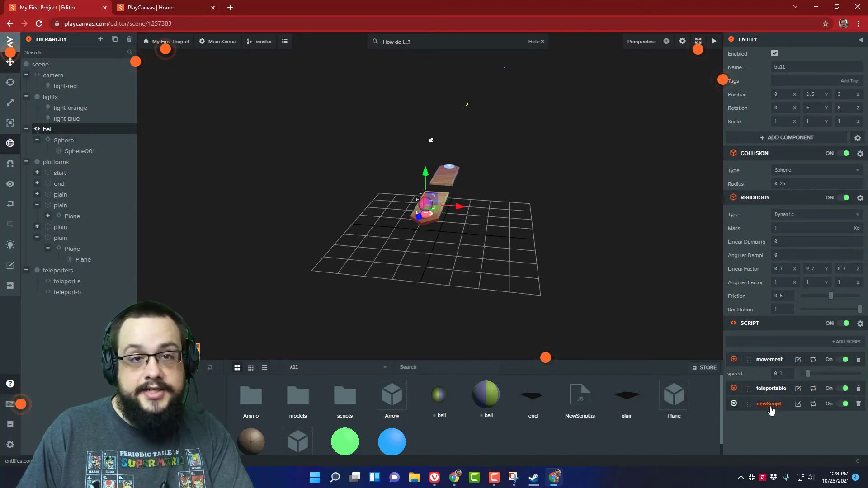
left_click(798, 404)
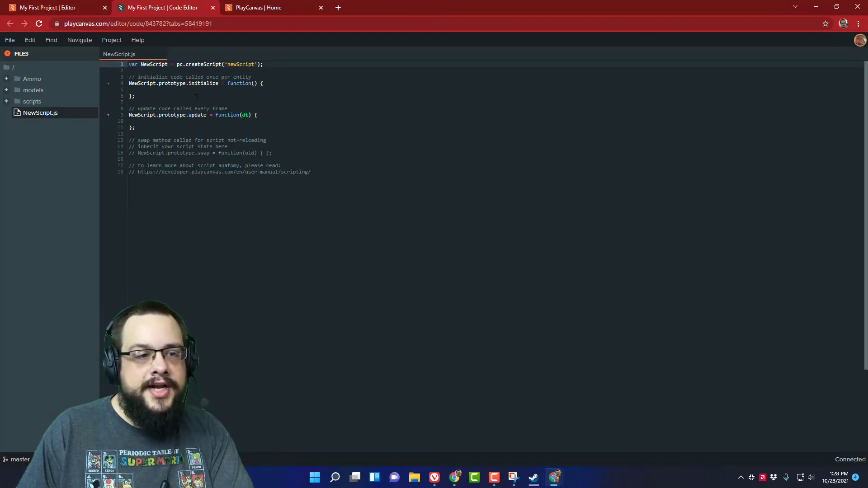
Step: Look over NewScript.js's initialize and update functions, then return to the 'My First Project | Editor' tab
left_click(198, 90)
left_click(162, 123)
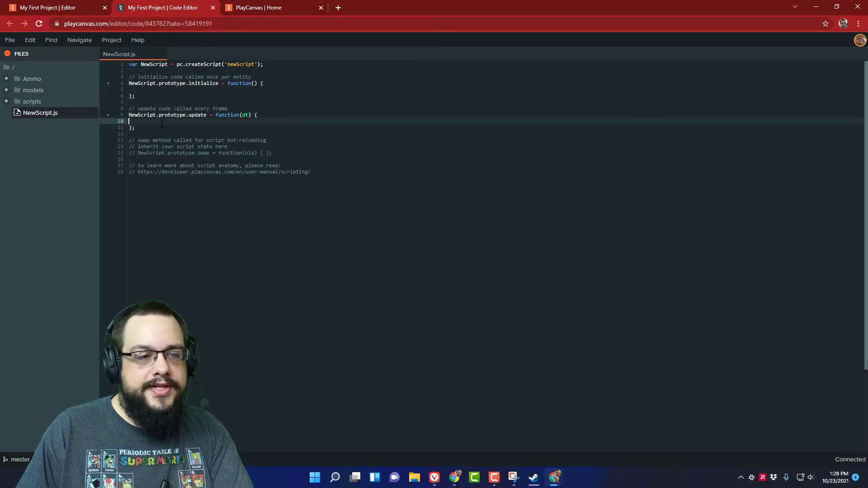
left_click(225, 93)
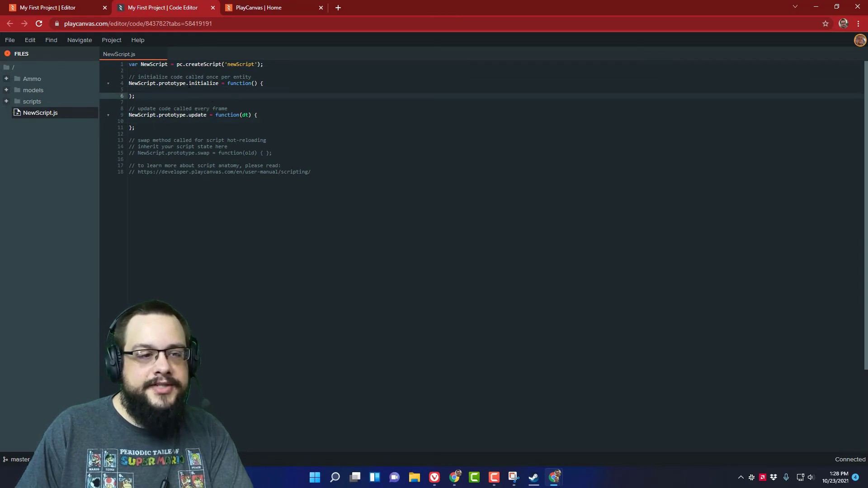
left_click(199, 90)
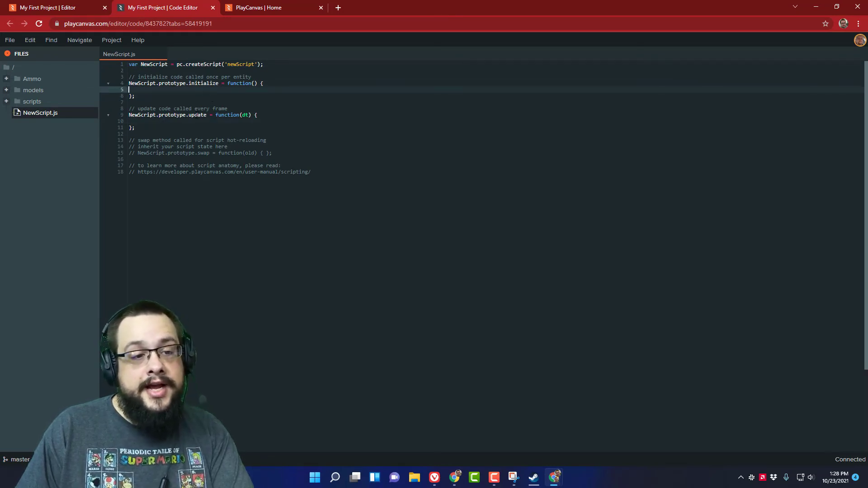
left_click(197, 122)
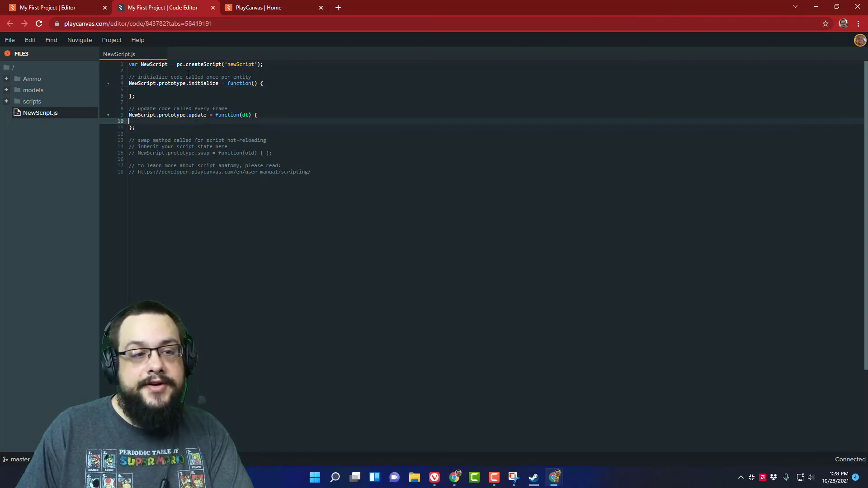
left_click(78, 4)
mouse_move(713, 47)
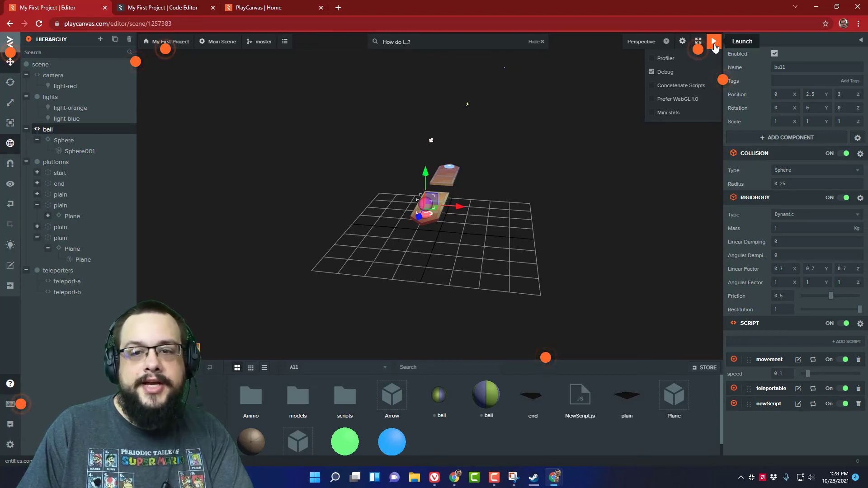
Step: Launch the ball-rolling game in a new browser tab
left_click(714, 42)
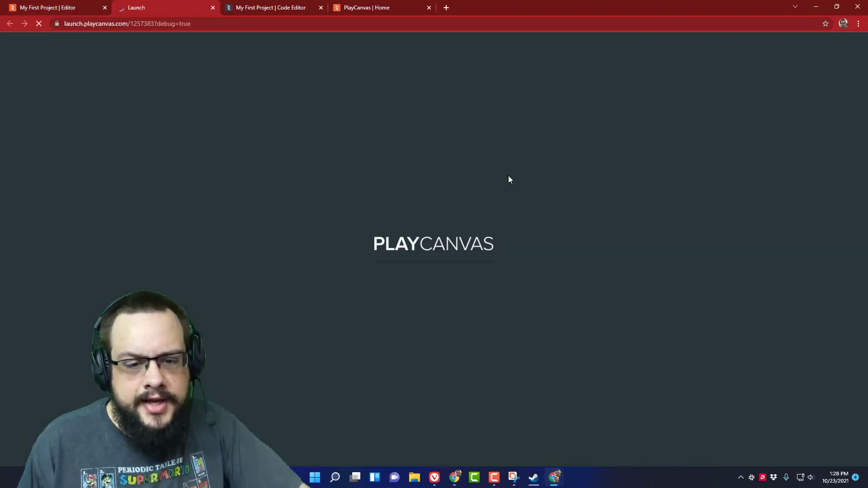